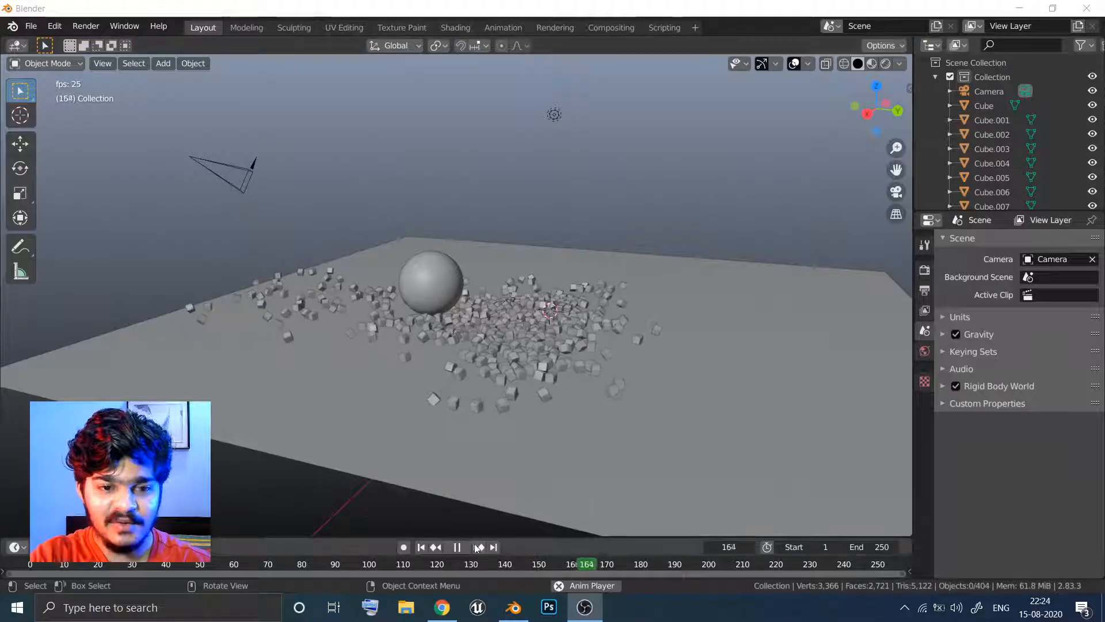
Step: Replay the wall-smash simulation from its first frame, pause it, and examine the scattered cubes around the sphere
left_click(458, 547)
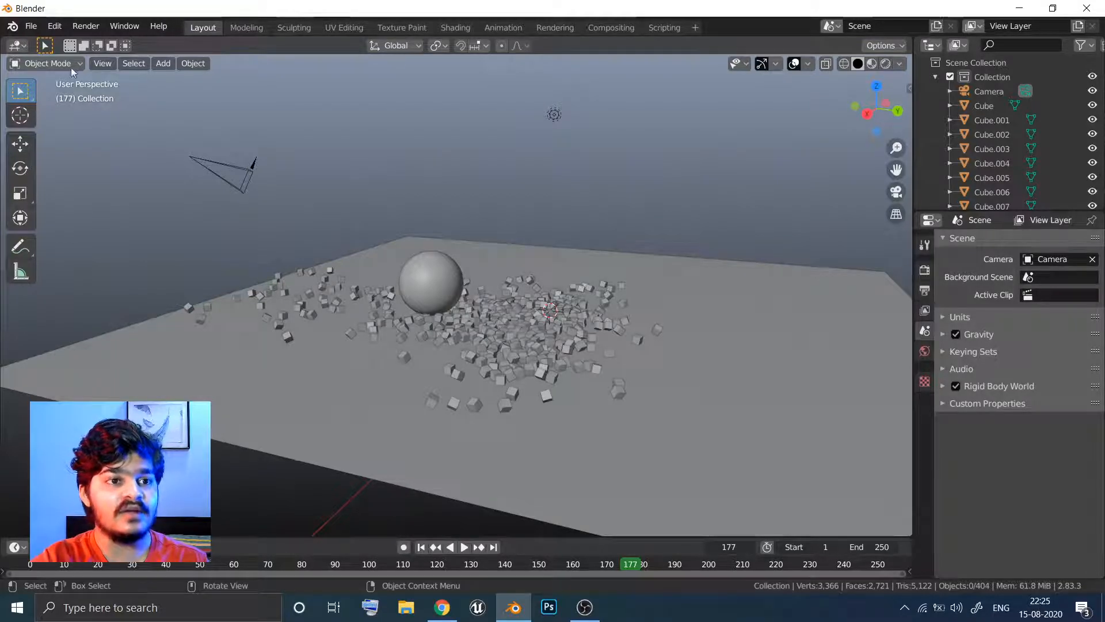
left_click(421, 547)
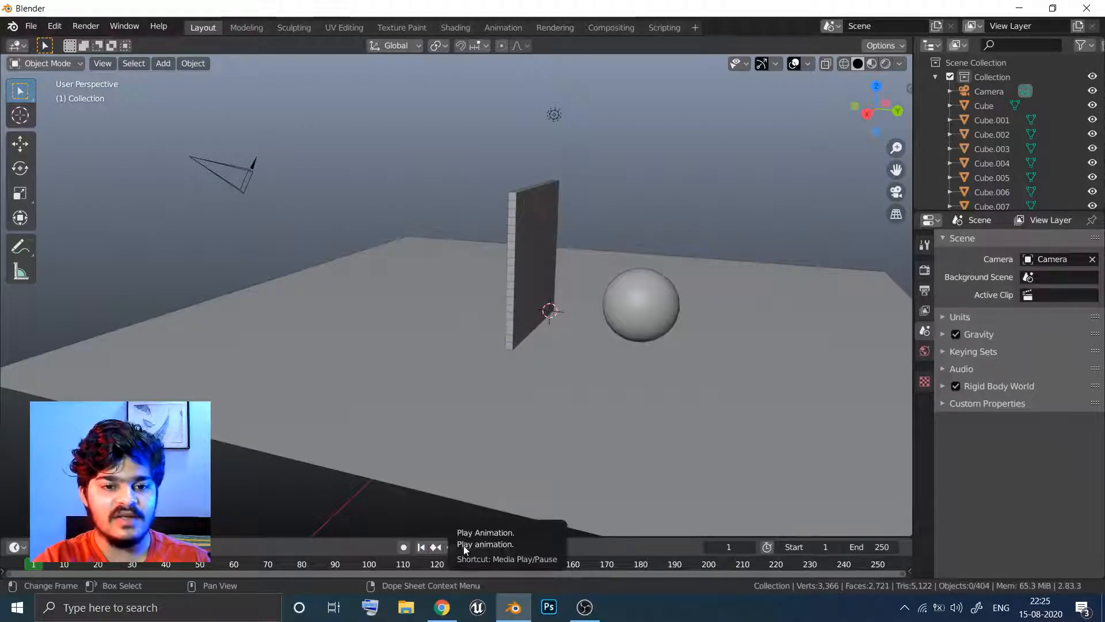
left_click(467, 548)
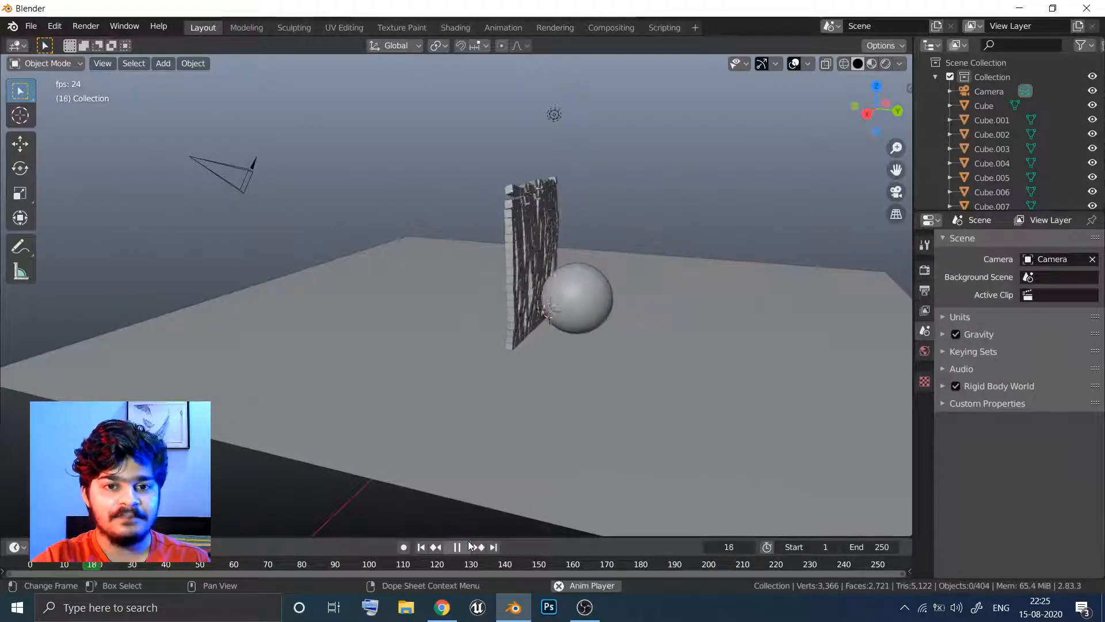
left_click(459, 548)
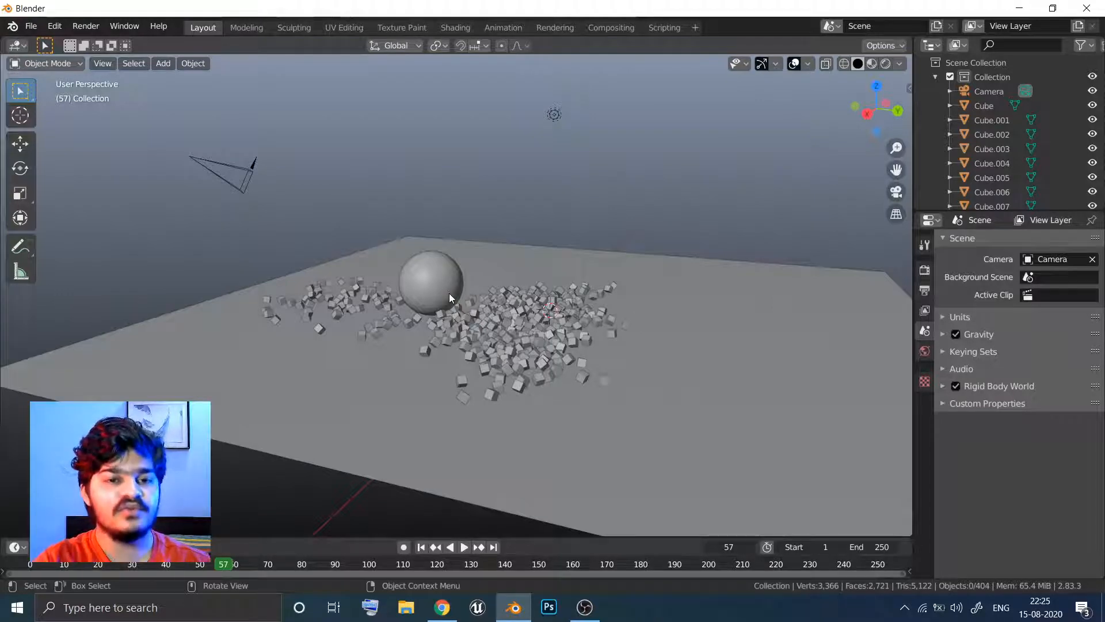
mouse_move(455, 298)
middle_mouse_down()
mouse_move(434, 320)
mouse_move(449, 335)
mouse_move(453, 284)
middle_mouse_up()
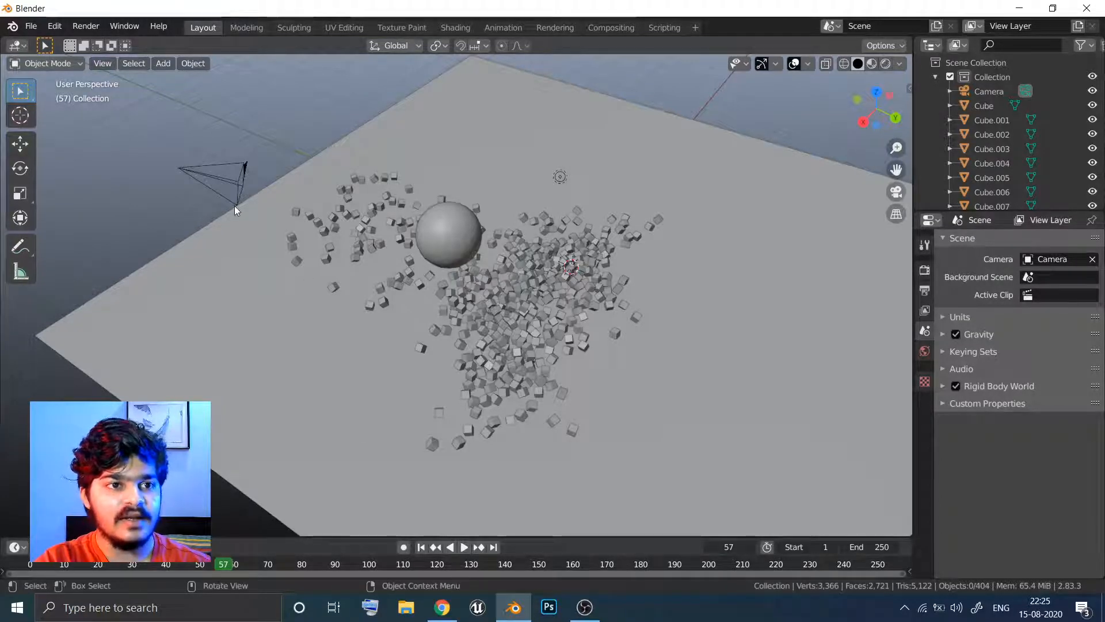
Step: Start a new General file without saving the current scene and delete the default cube
left_click(31, 26)
mouse_move(69, 44)
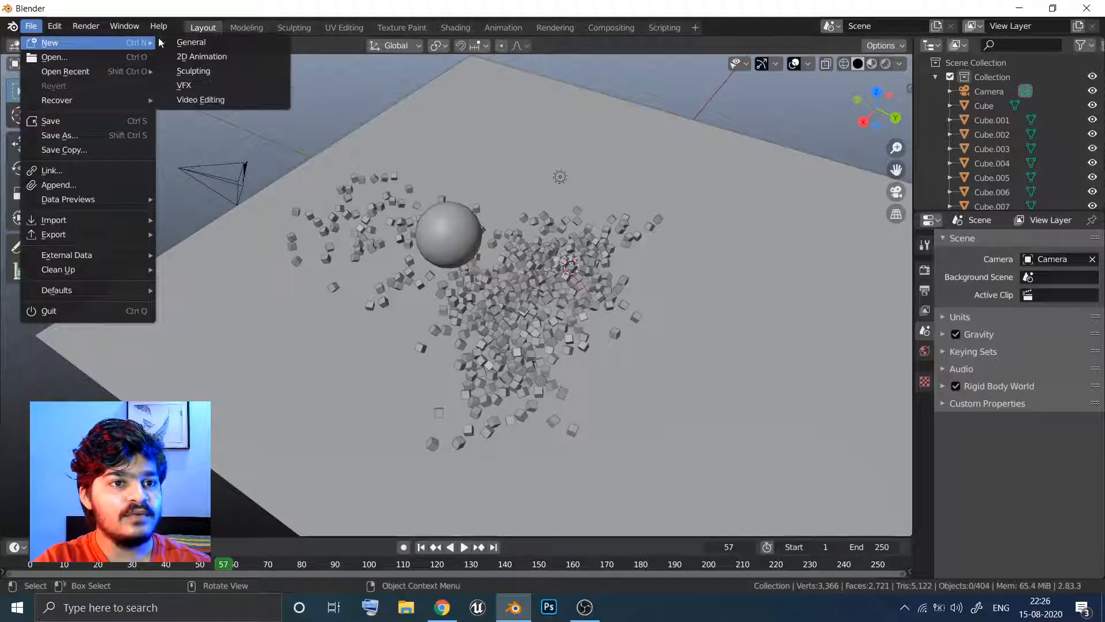
left_click(192, 38)
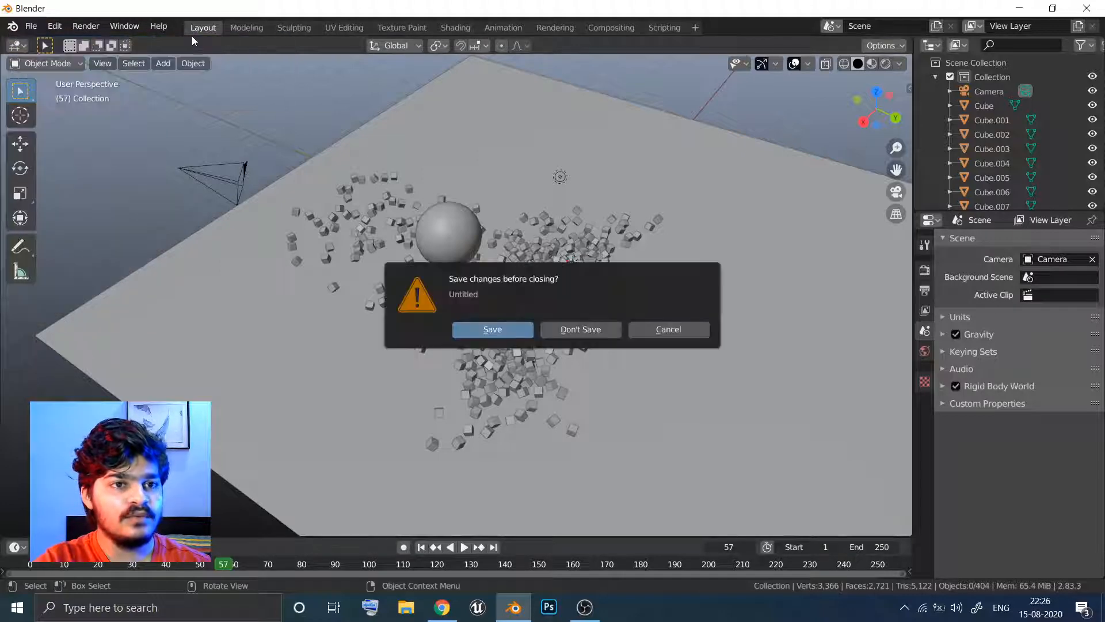
left_click(578, 330)
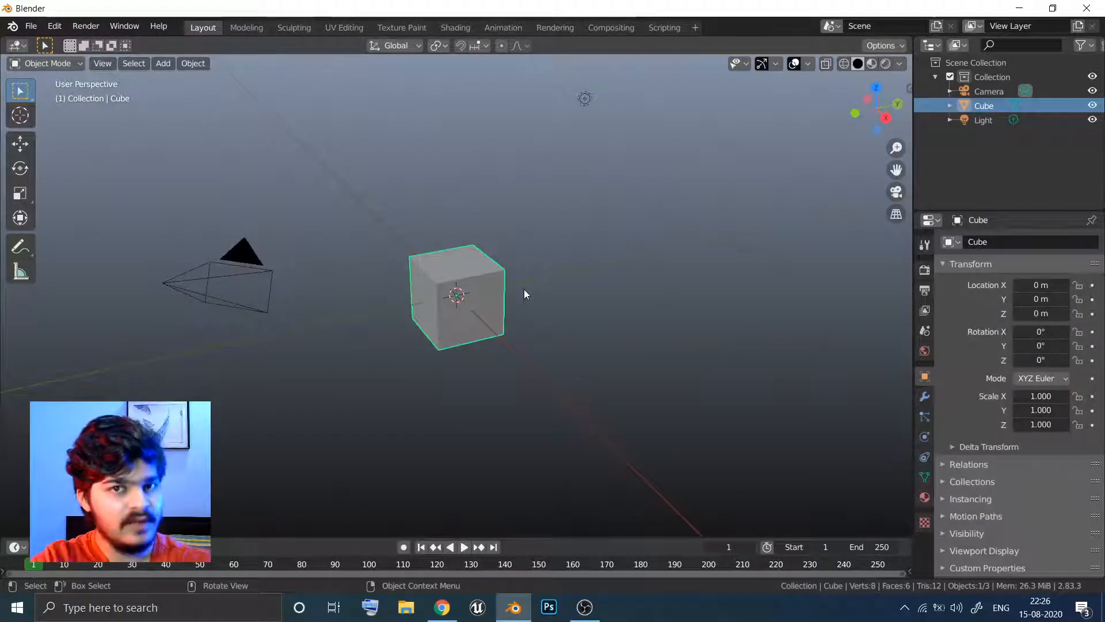
key("Delete")
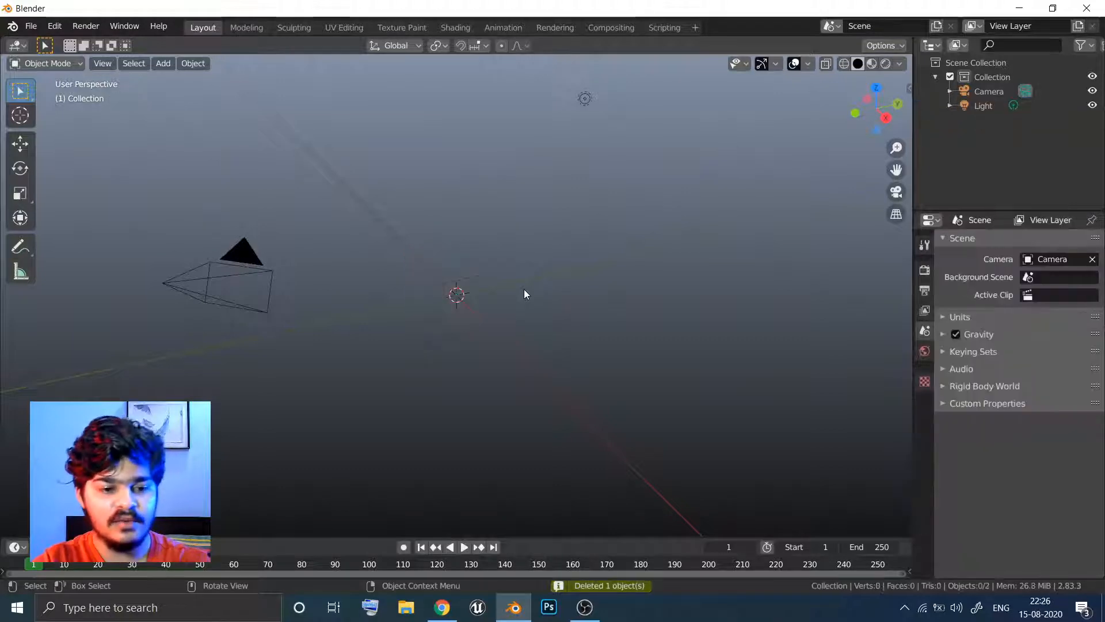
Step: Add a mesh plane at the world origin and scale it up to about 12.7 as the ground
key("shift+a")
mouse_move(524, 289)
left_click(576, 289)
key("s")
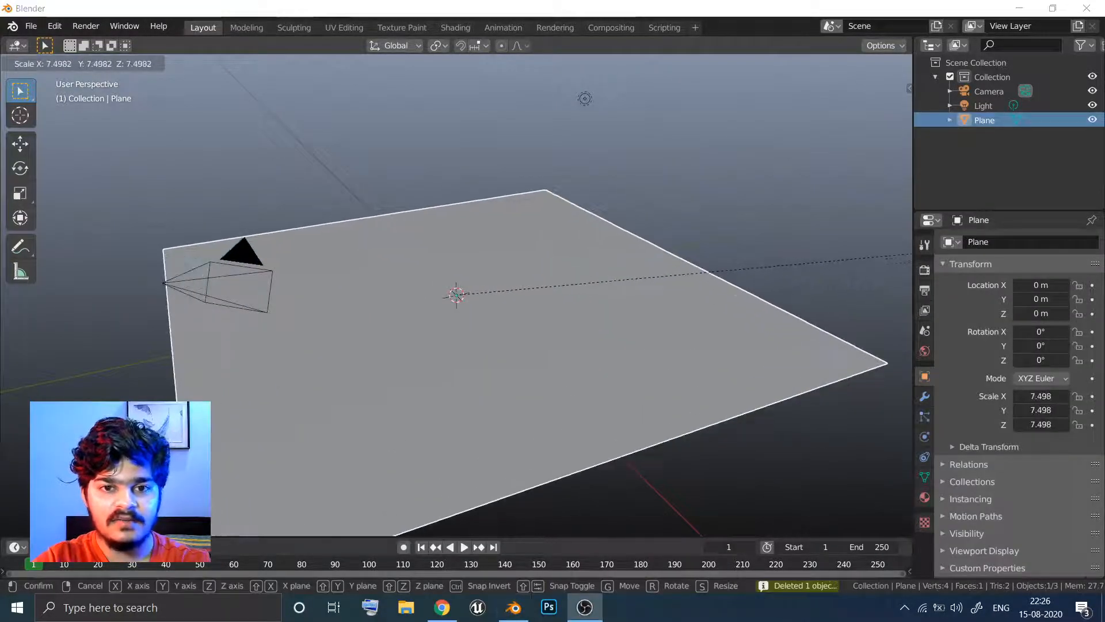
left_click(809, 259)
key("s")
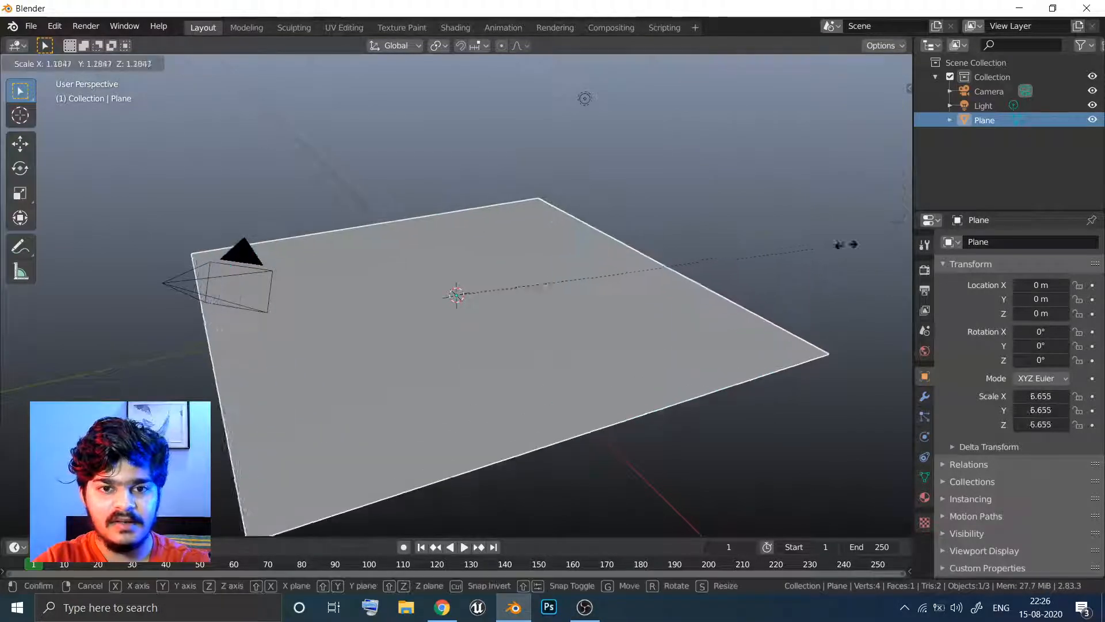
left_click(900, 229)
key("s")
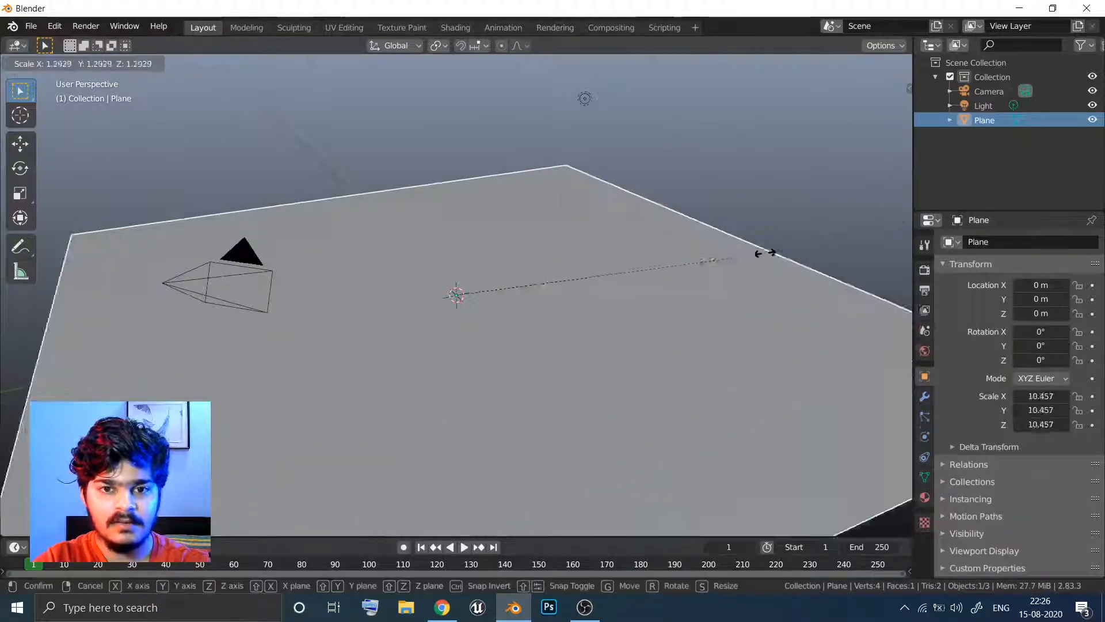
left_click(798, 249)
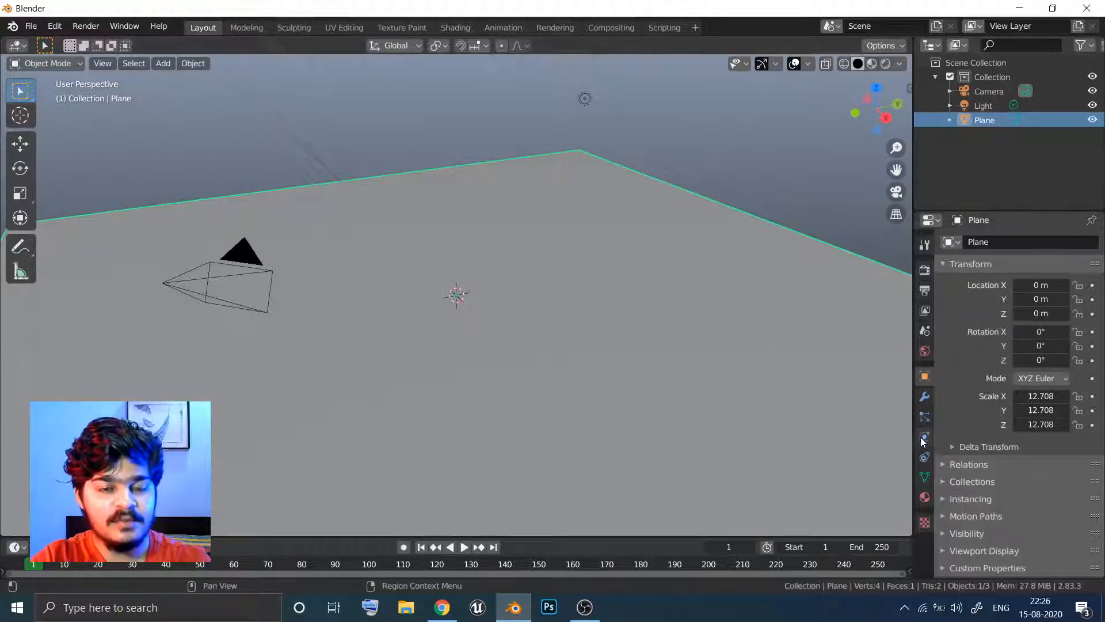
Step: Enable Rigid Body physics for the ground plane
middle_click_drag(748, 363, 740, 463)
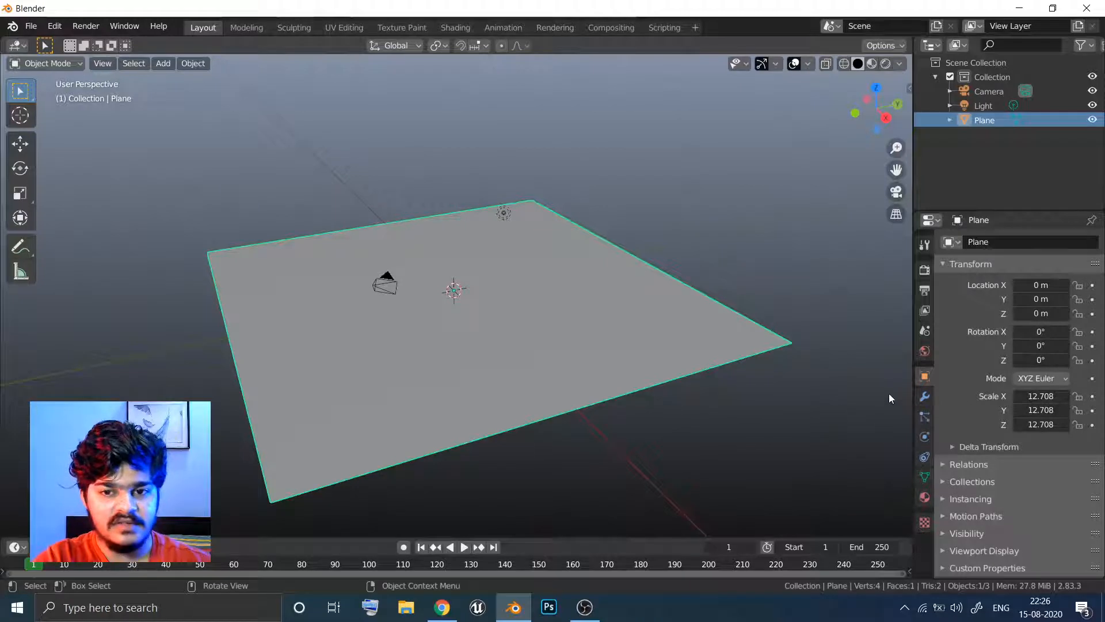
left_click(924, 438)
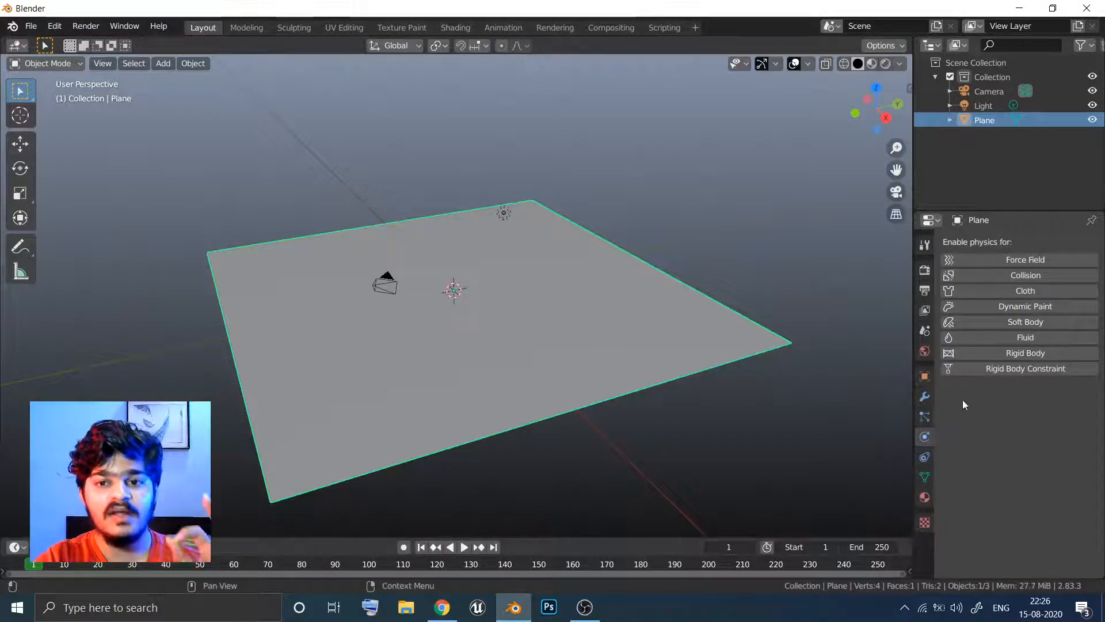
left_click(991, 351)
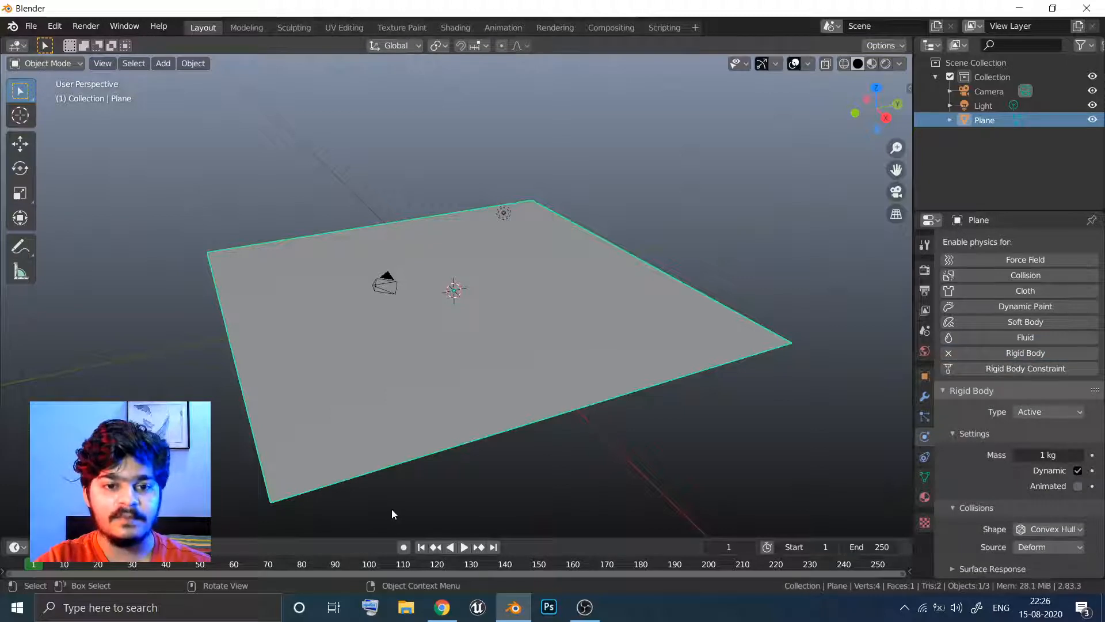
Step: Preview the plane's rigid body simulation, rewind it to frame 1, and examine the plane from several angles
left_click(464, 547)
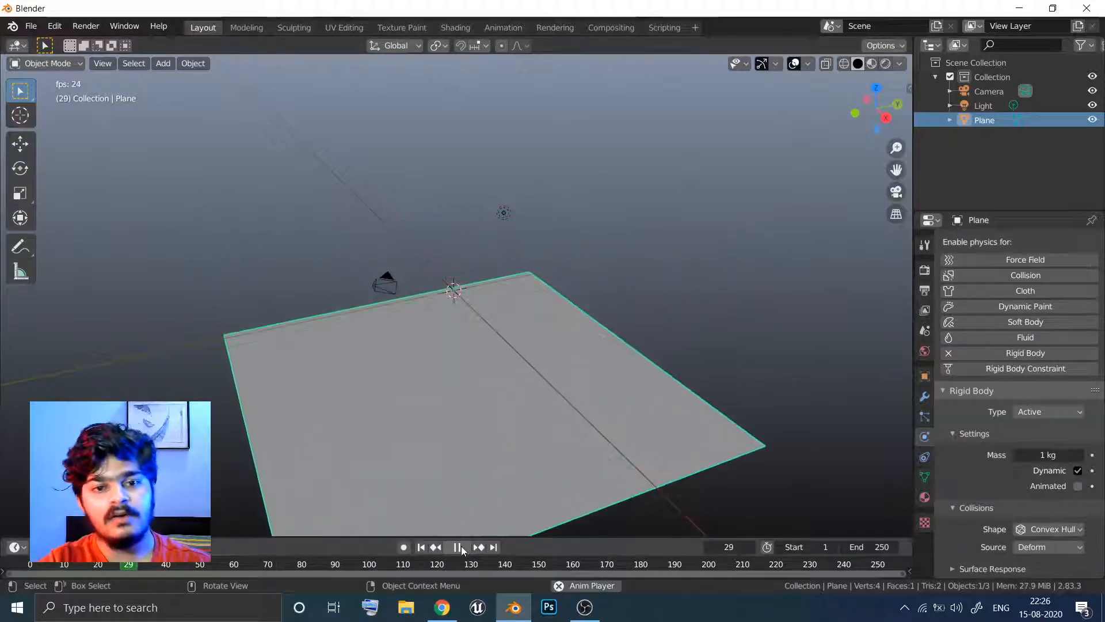
left_click(459, 547)
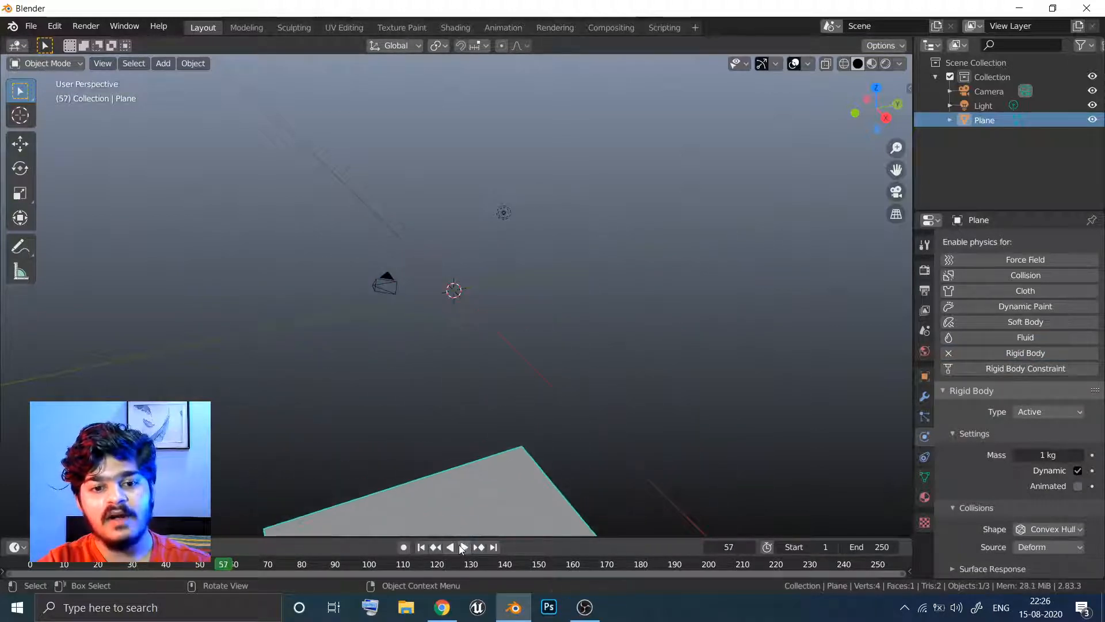
left_click(421, 548)
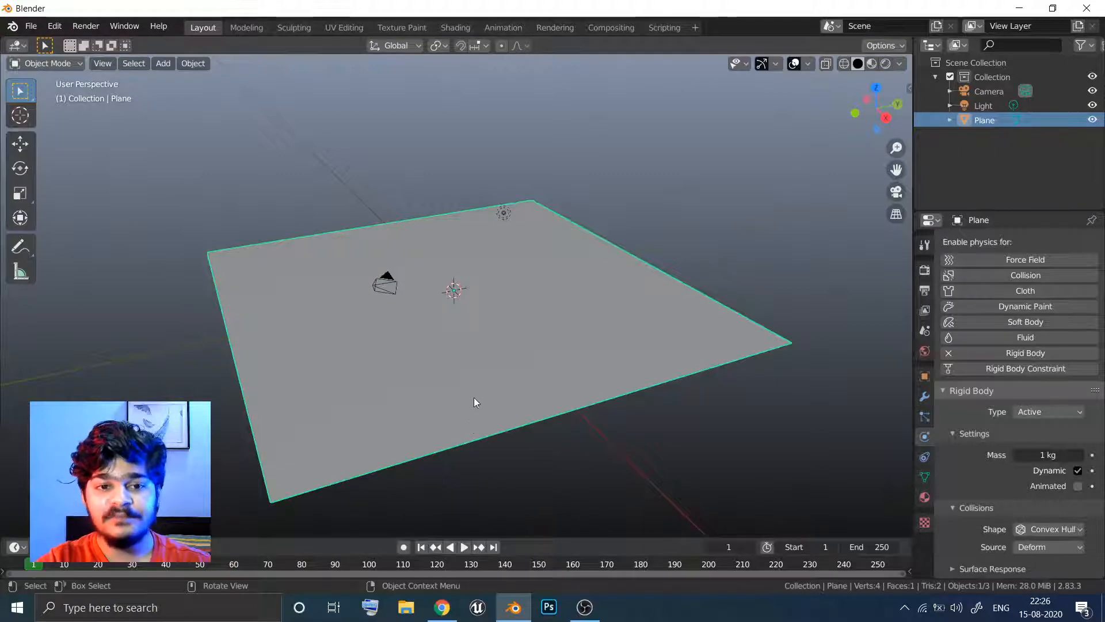
right_click(488, 362)
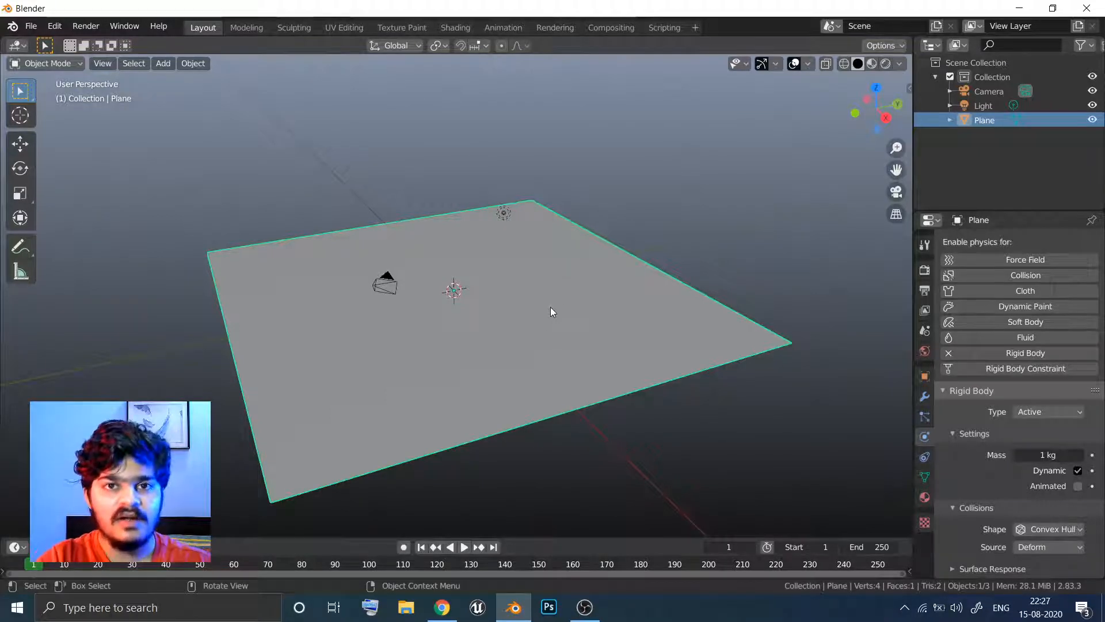
middle_click_drag(554, 306, 544, 262)
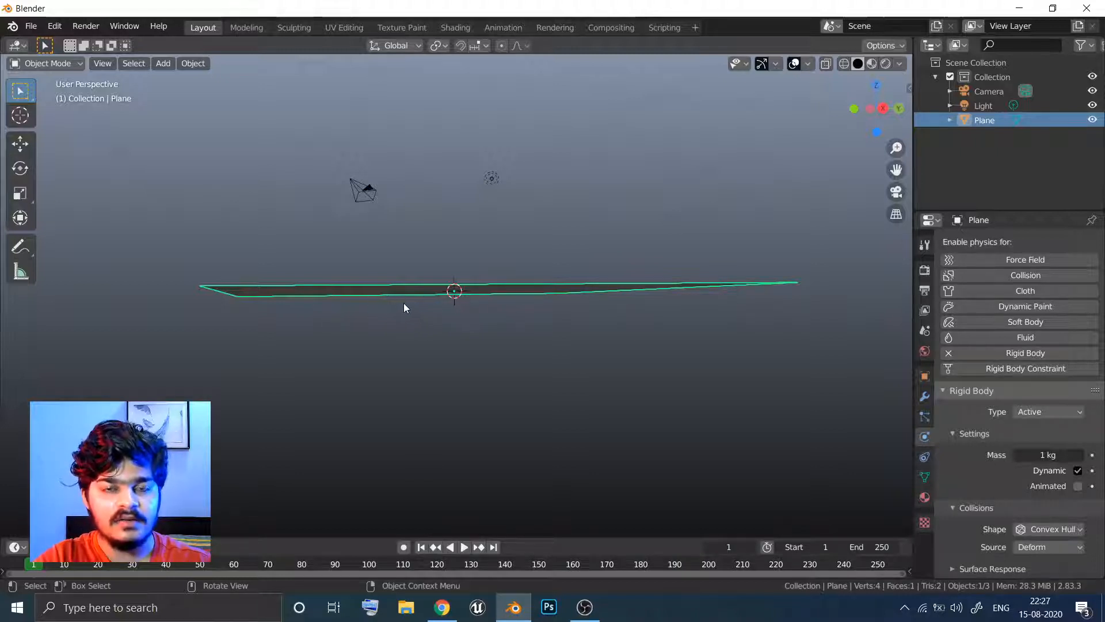
middle_click_drag(403, 303, 394, 325)
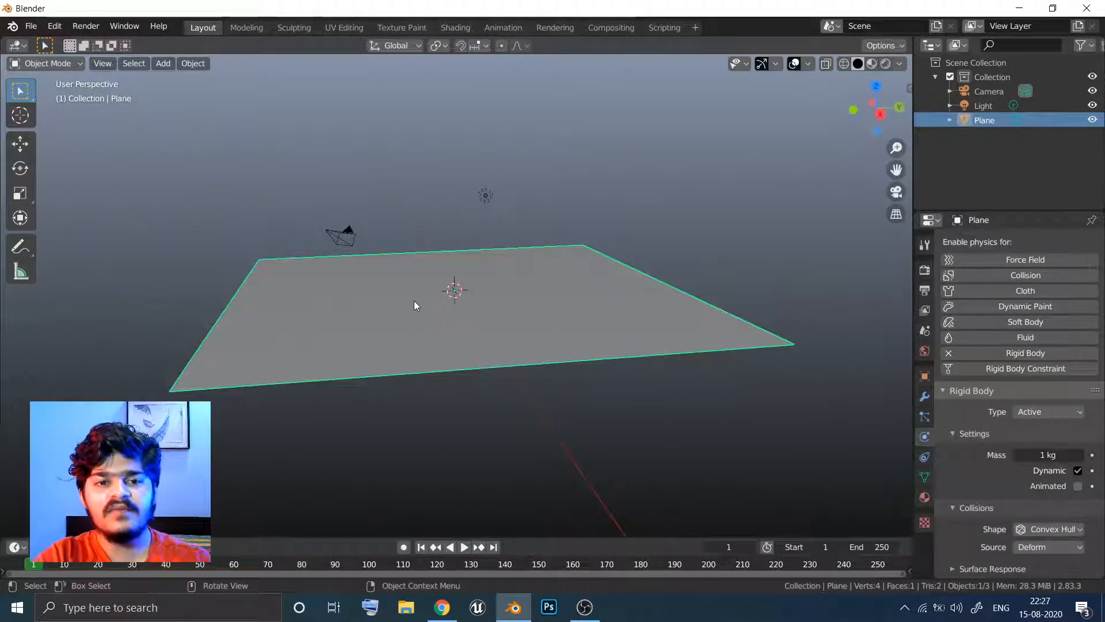
middle_click_drag(414, 276, 426, 248)
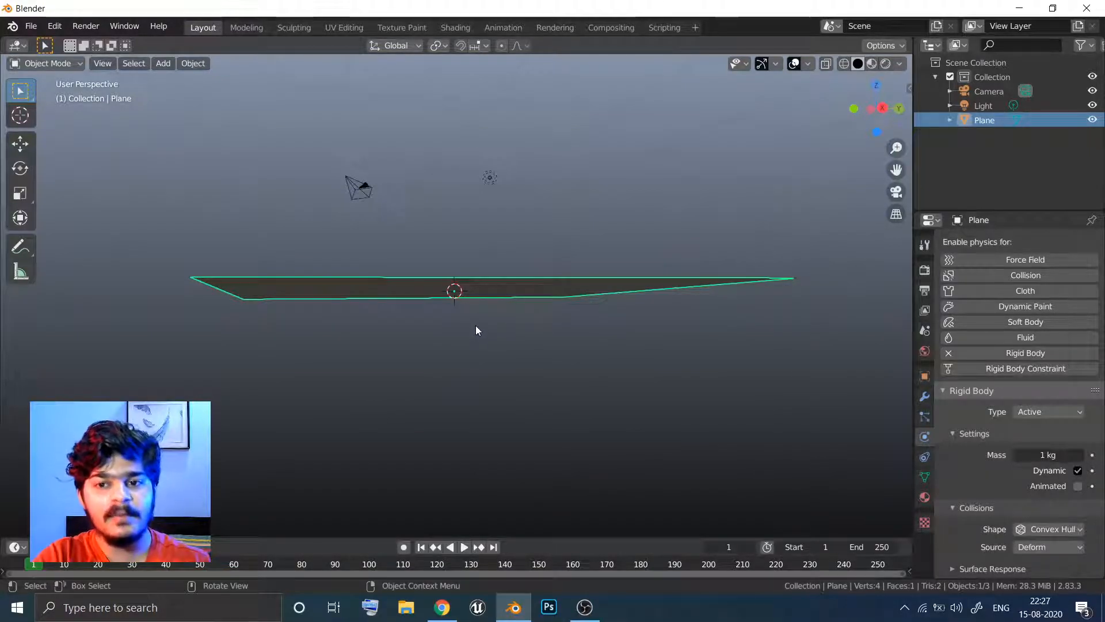
mouse_move(475, 330)
middle_mouse_down()
mouse_move(462, 346)
mouse_move(471, 342)
middle_mouse_up()
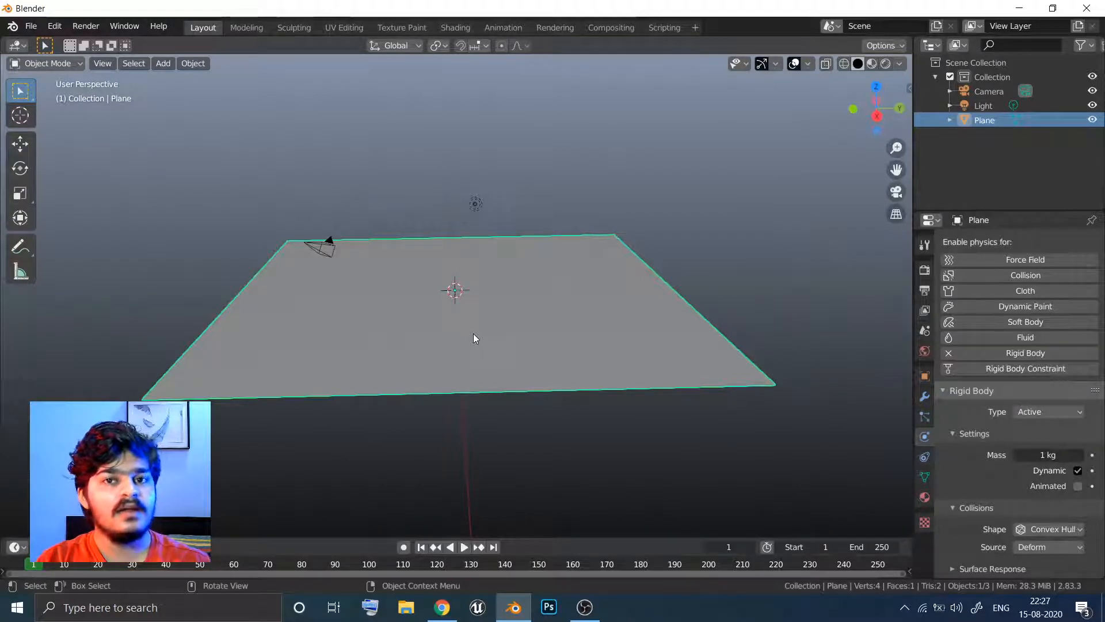
Step: Set the plane's rigid body type to Passive and its collision shape to Mesh
left_click(1027, 411)
left_click(1022, 445)
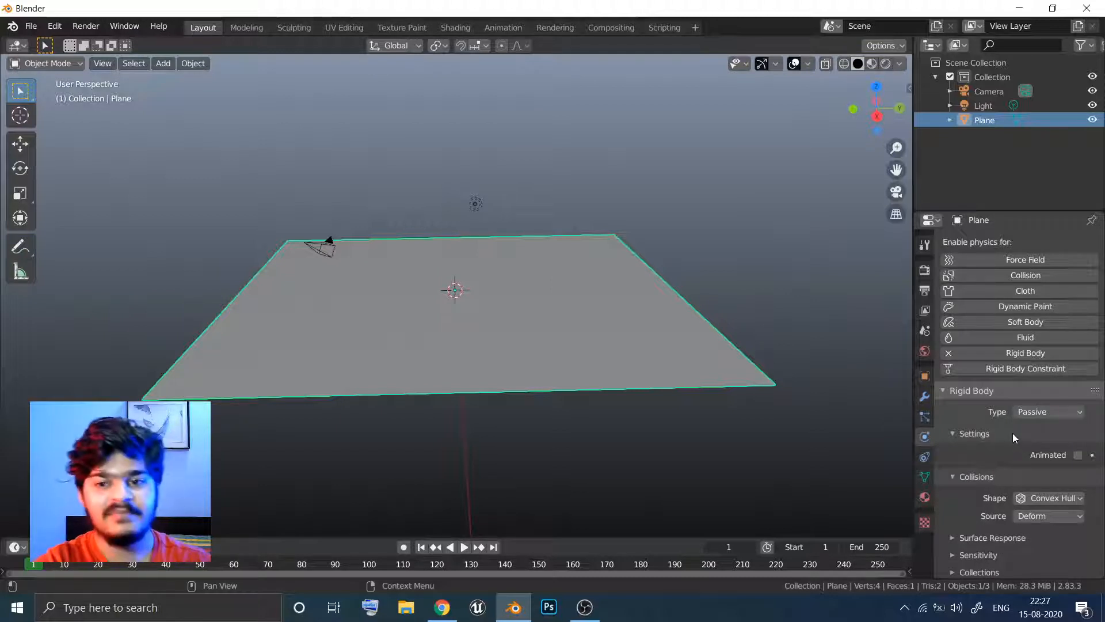
left_click(1038, 494)
left_click(1030, 481)
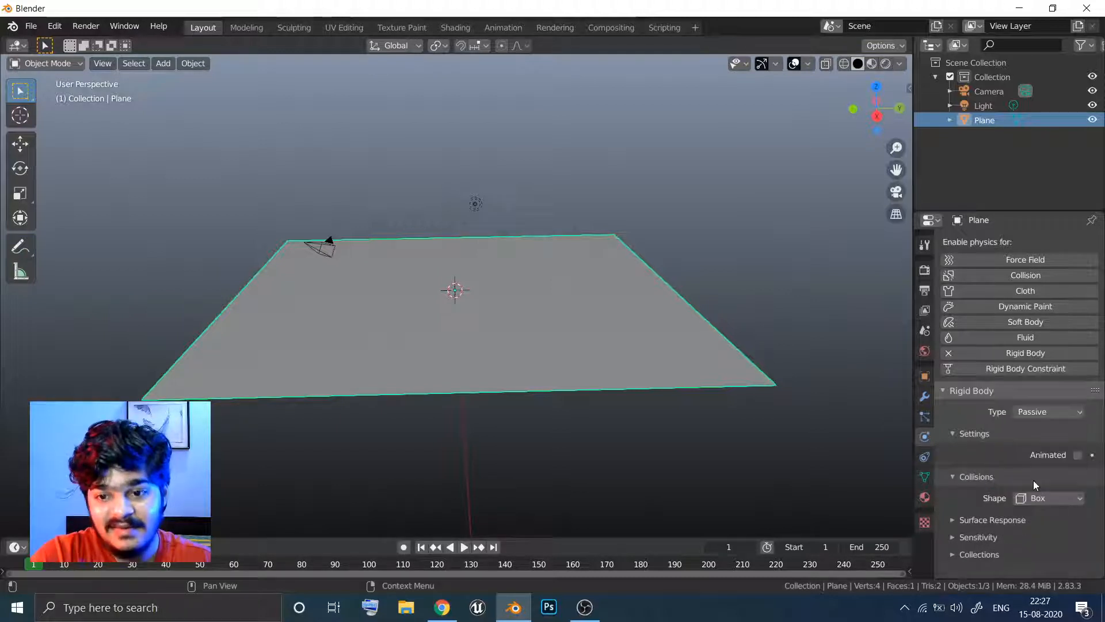
left_click(1029, 496)
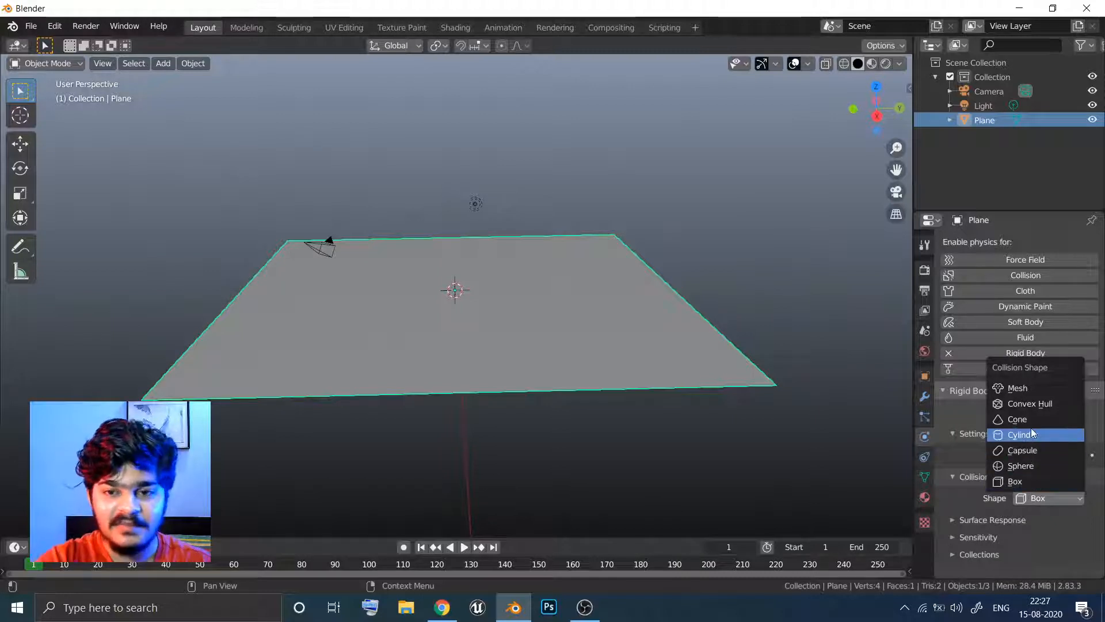
left_click(1045, 415)
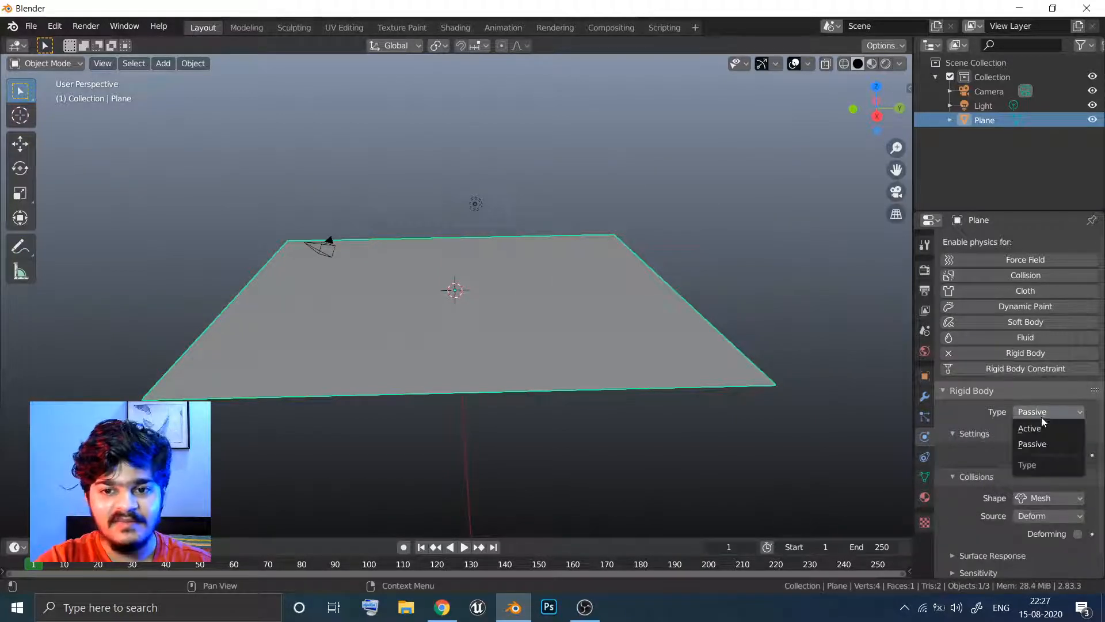
left_click(1032, 440)
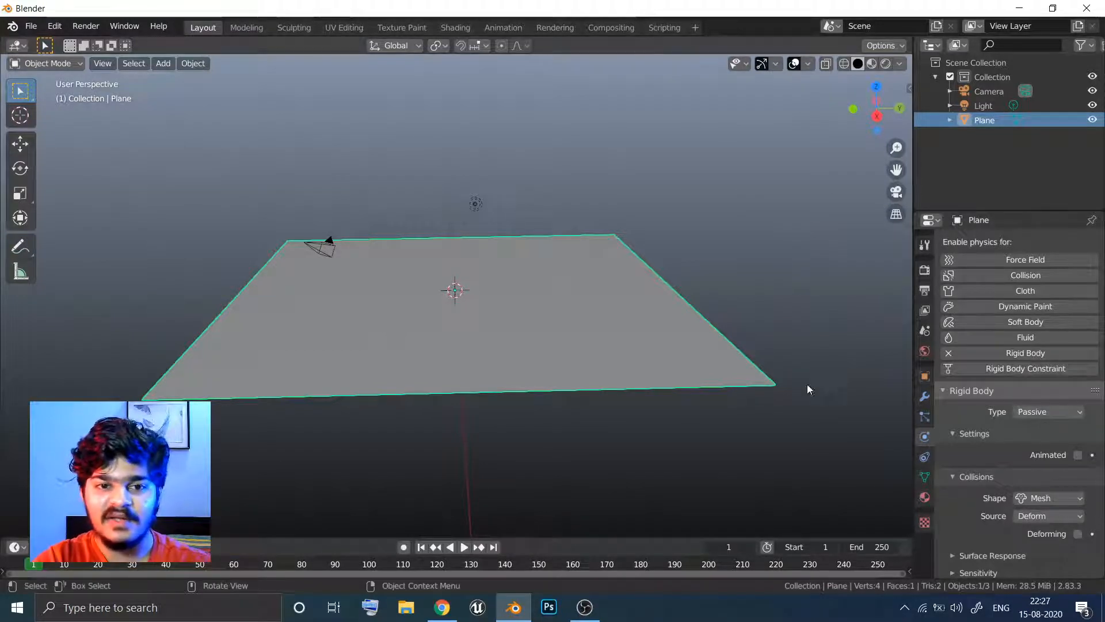
Step: Add a mesh cube at the plane's centre and raise it along Z until it rests on the plane
scroll(493, 301, "up", 5)
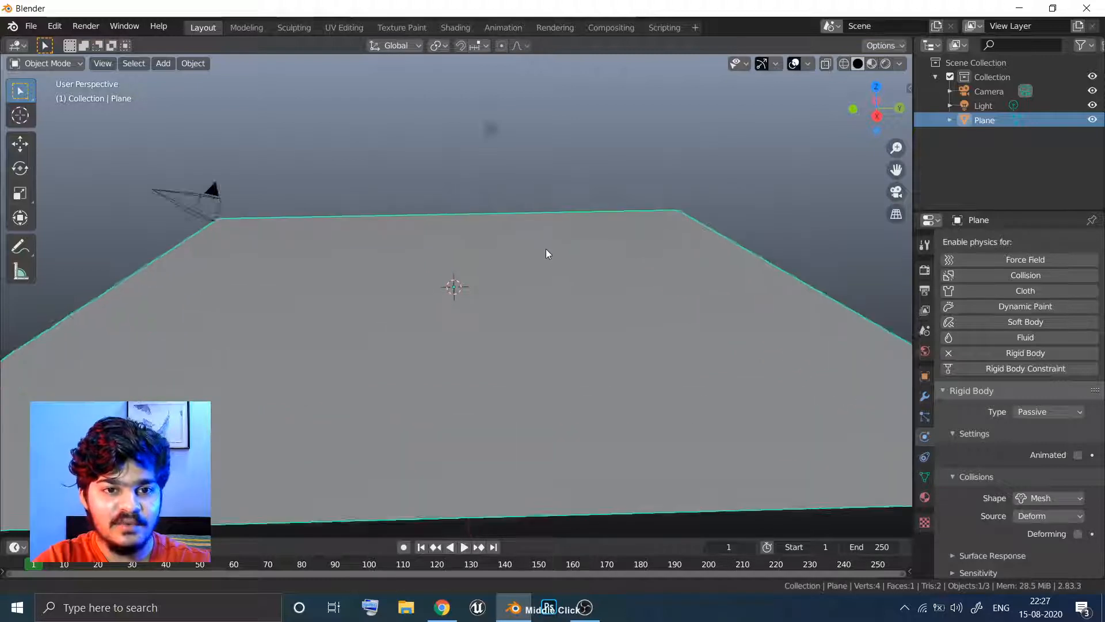
key("shift+a")
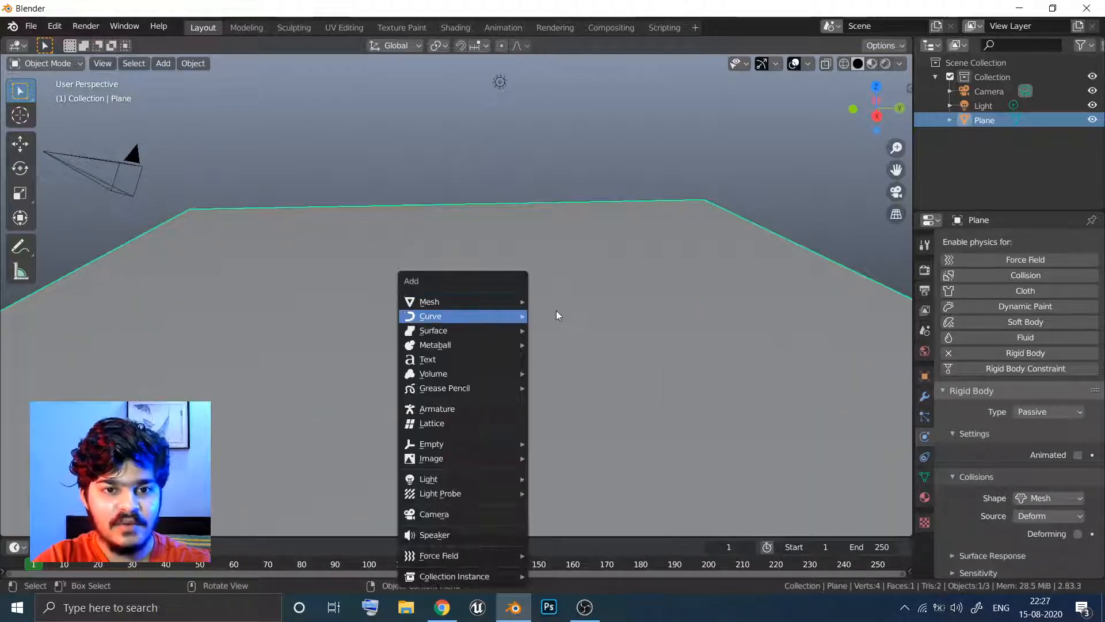
mouse_move(505, 303)
left_click(549, 316)
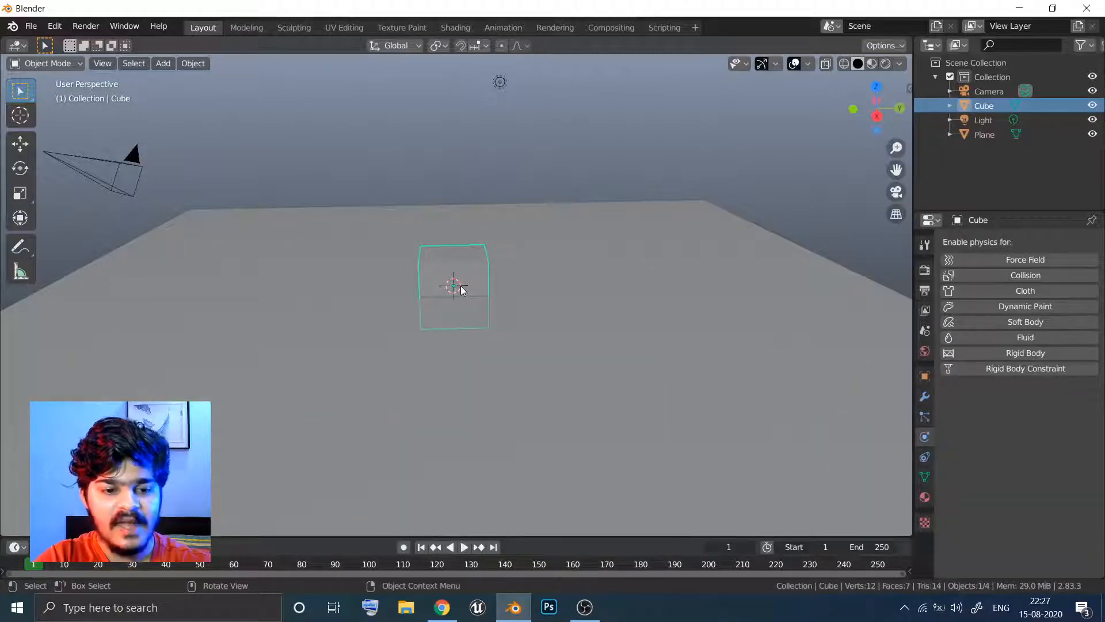
key("g")
key("z")
left_click(450, 221)
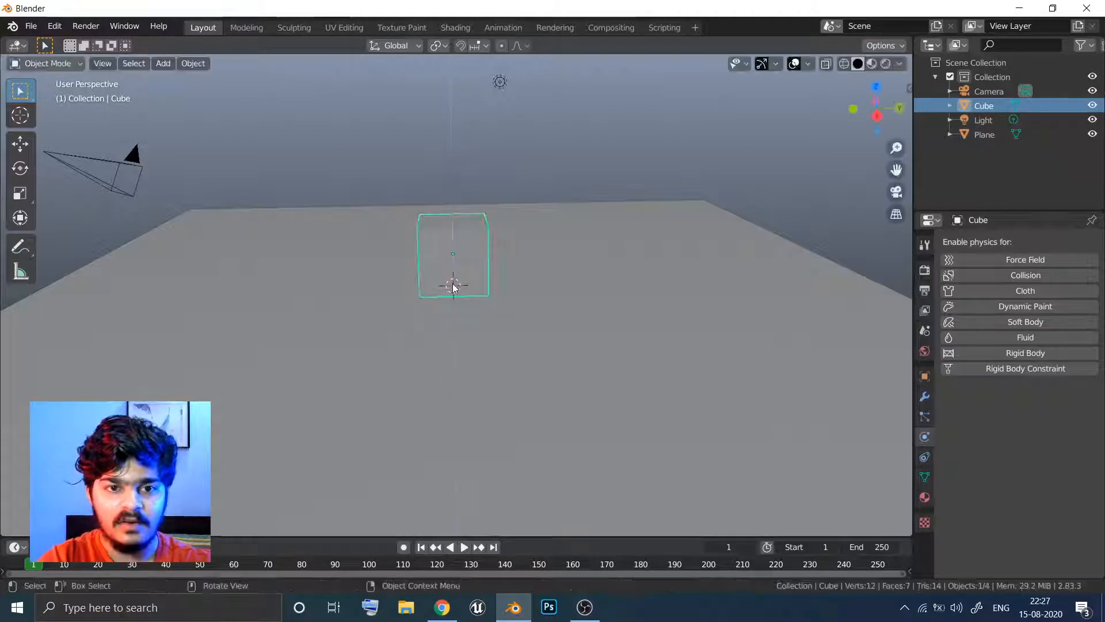
Step: Set the transform pivot point to the 3D Cursor and scale the cube down uniformly to a small block on the plane
left_click(438, 45)
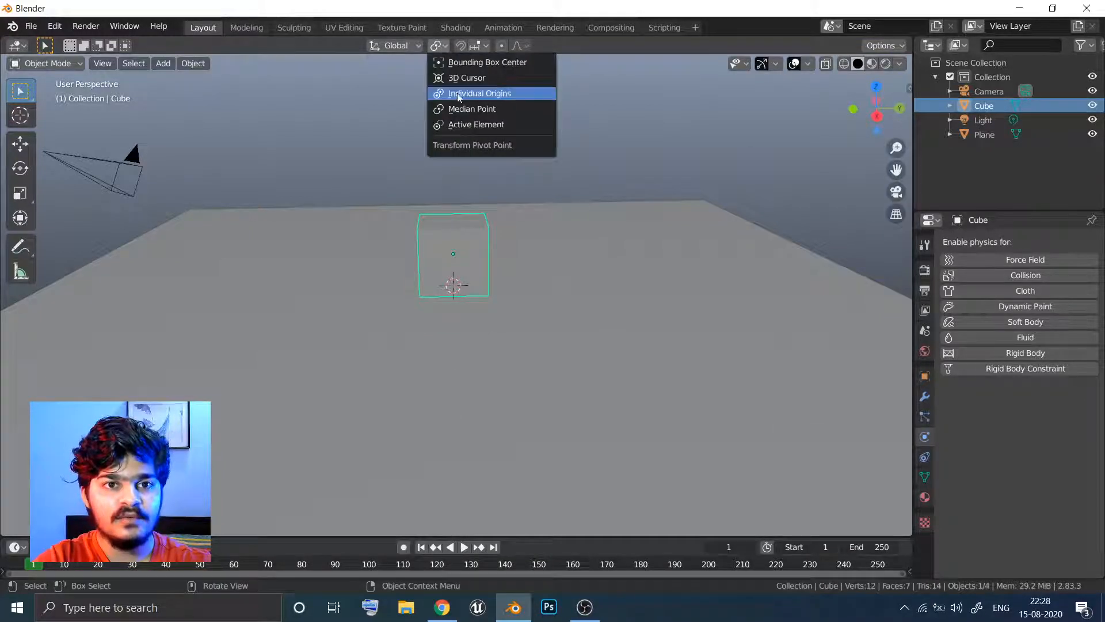
left_click(490, 93)
key("s")
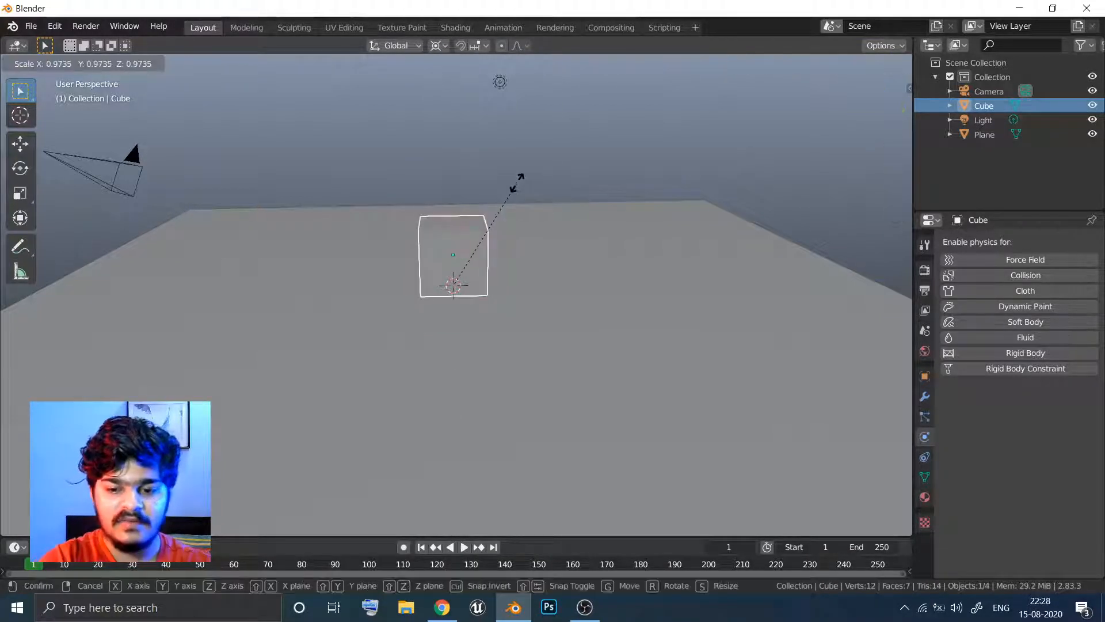
key("0")
key("Return")
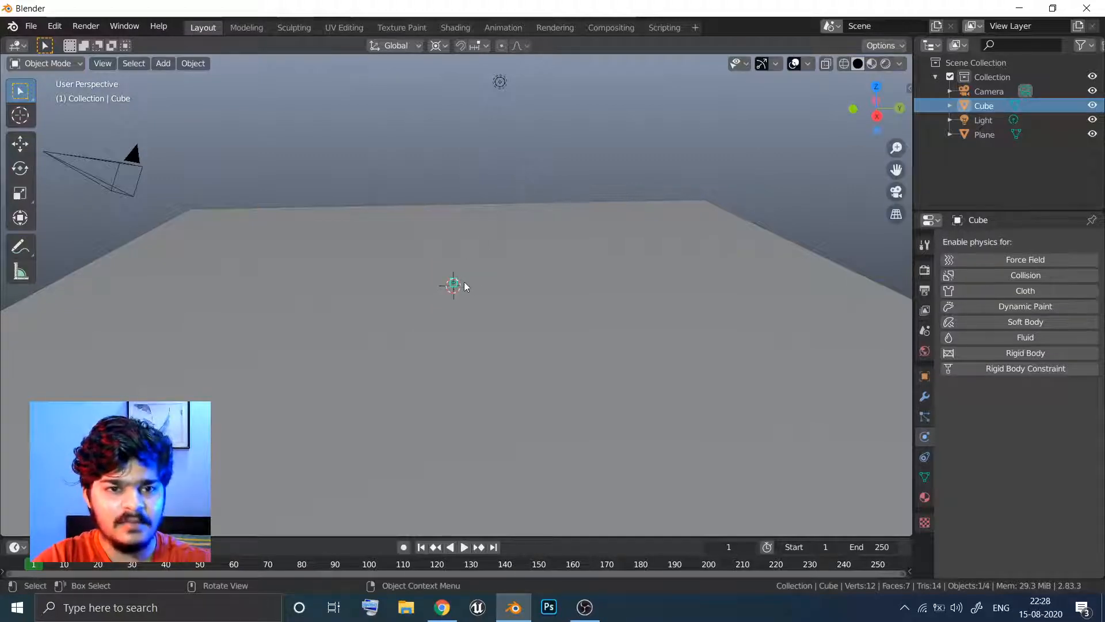
Step: Add an Array modifier to the small cube with a relative X offset of 1.02
middle_click_drag(465, 283, 524, 237, "ctrl")
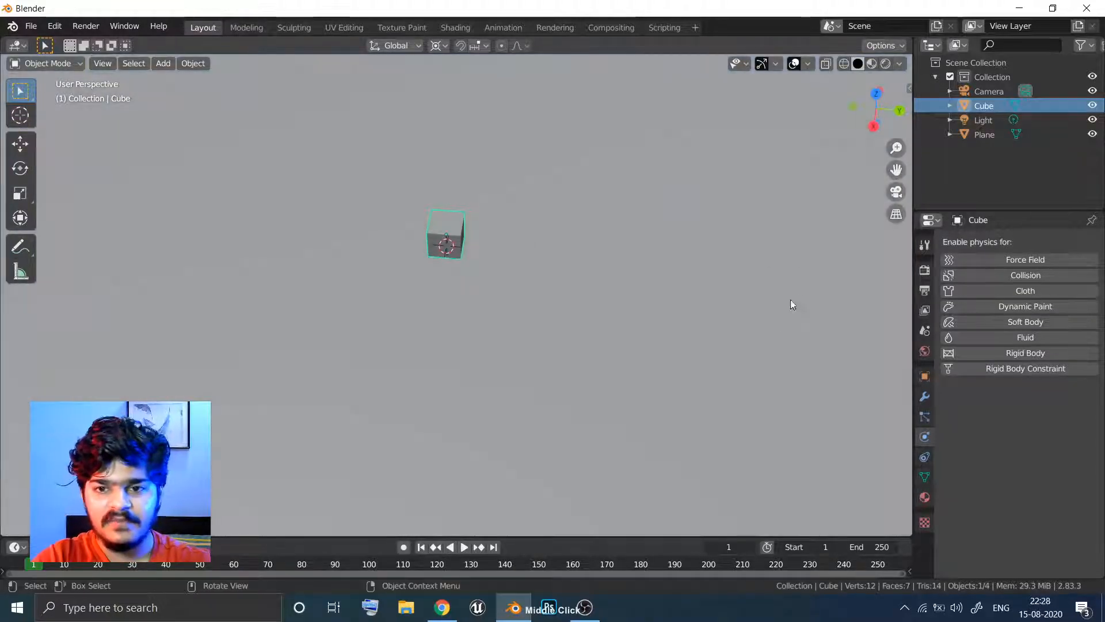
left_click(925, 396)
left_click(977, 244)
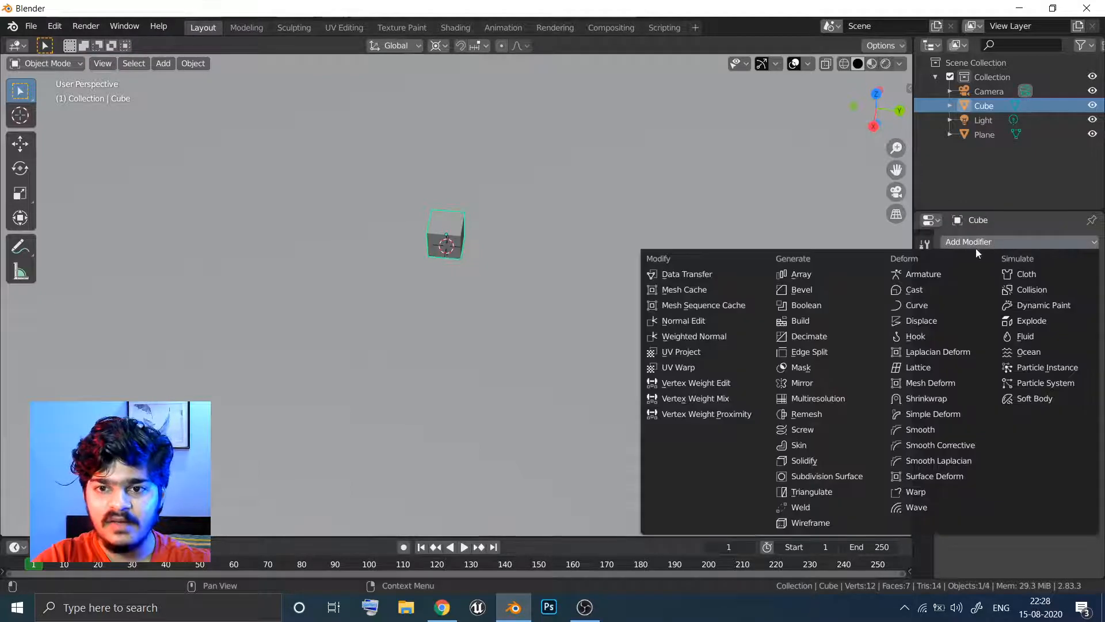
left_click(817, 273)
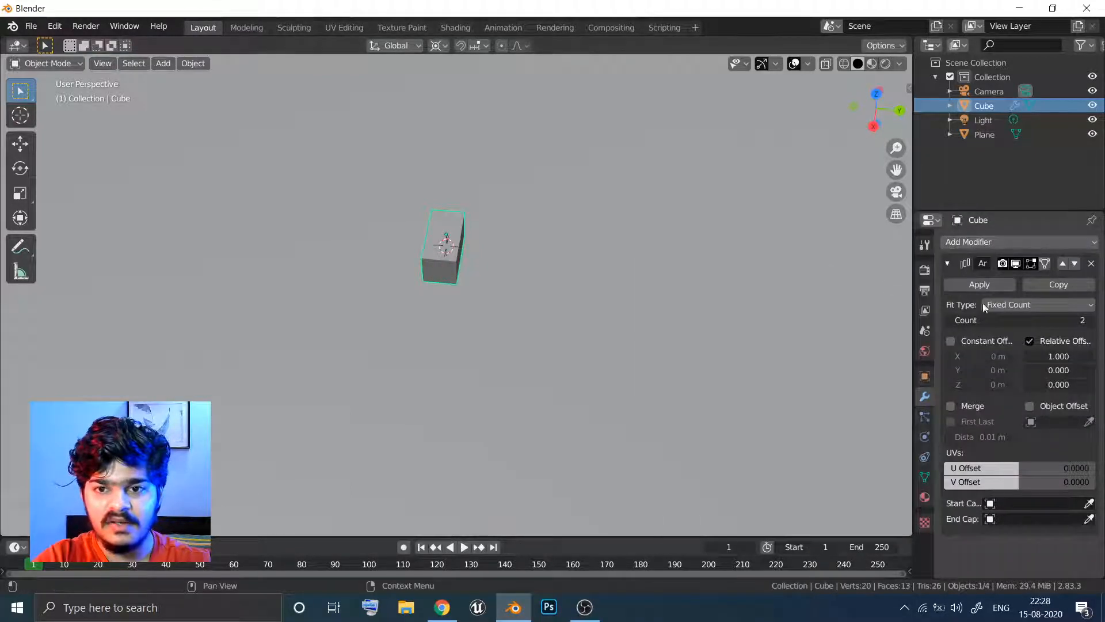
left_click(1060, 357)
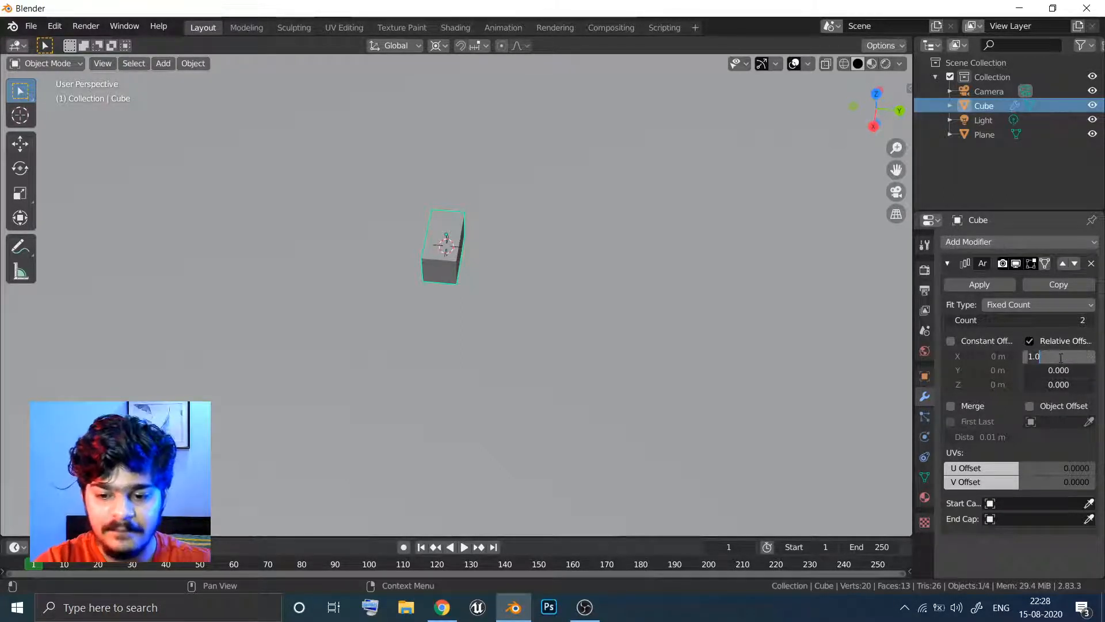
key("BackSpace")
key("BackSpace")
type("0")
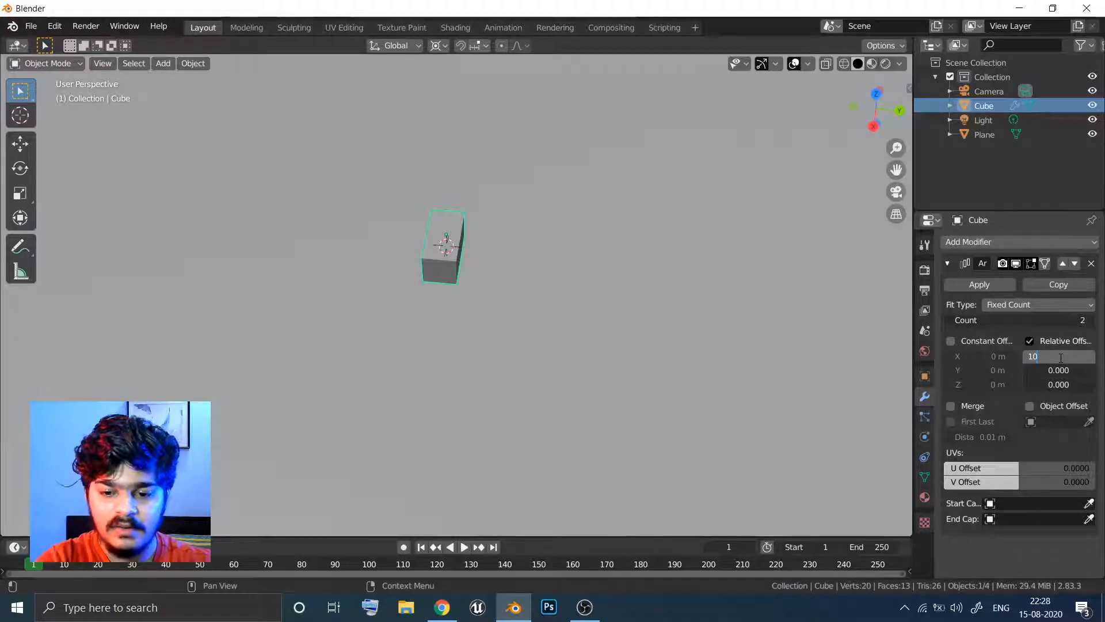
key("BackSpace")
type(".02")
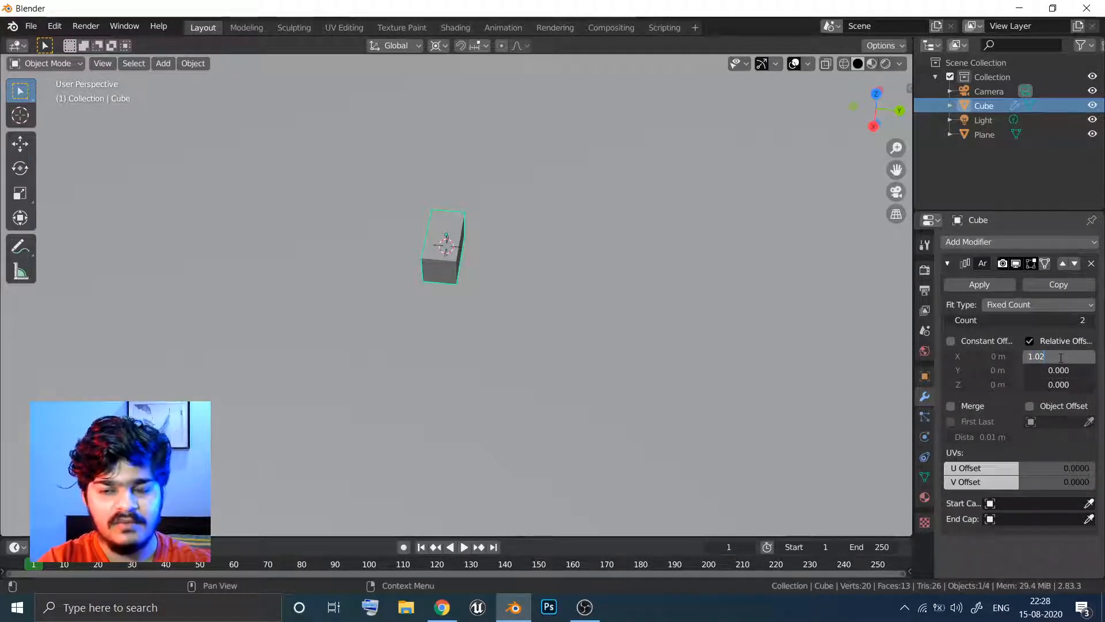
key("Return")
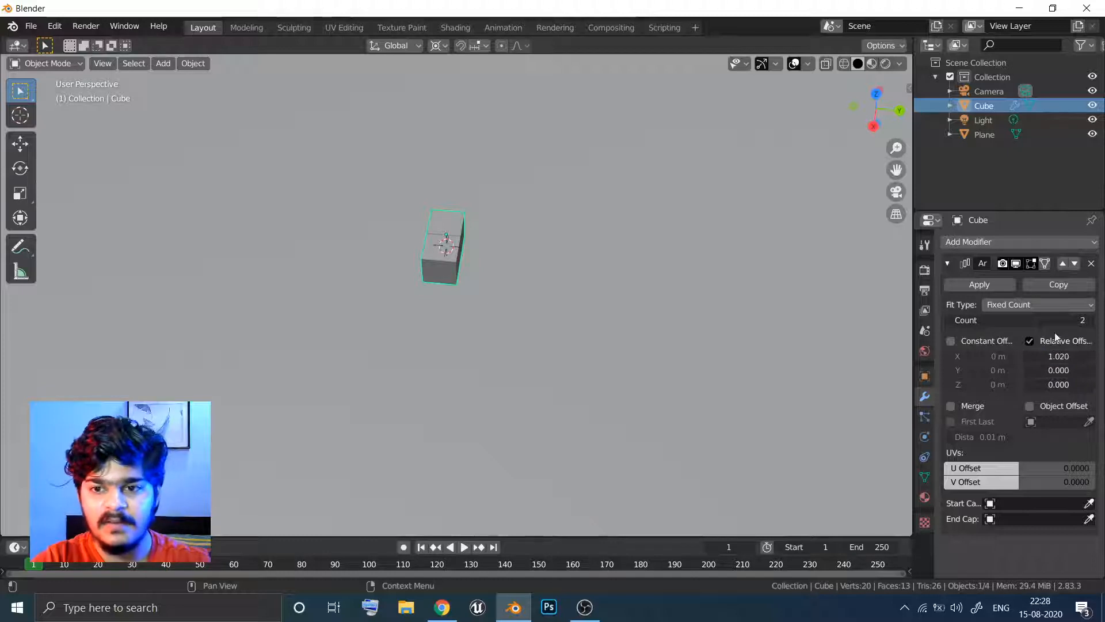
Step: Set the first Array modifier's count to 20 and collapse its settings
left_click(1078, 320)
type("20")
key("Return")
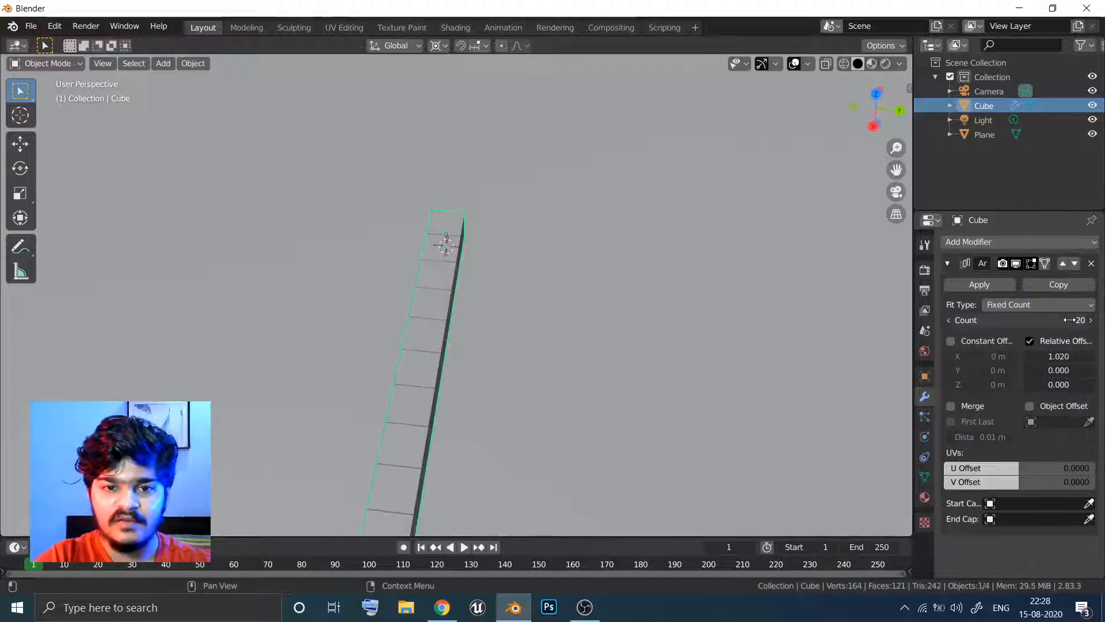
left_click(950, 263)
Step: Add a second Array modifier to the cube row with relative offsets of 0 in X and 1.02 in Z
left_click(967, 242)
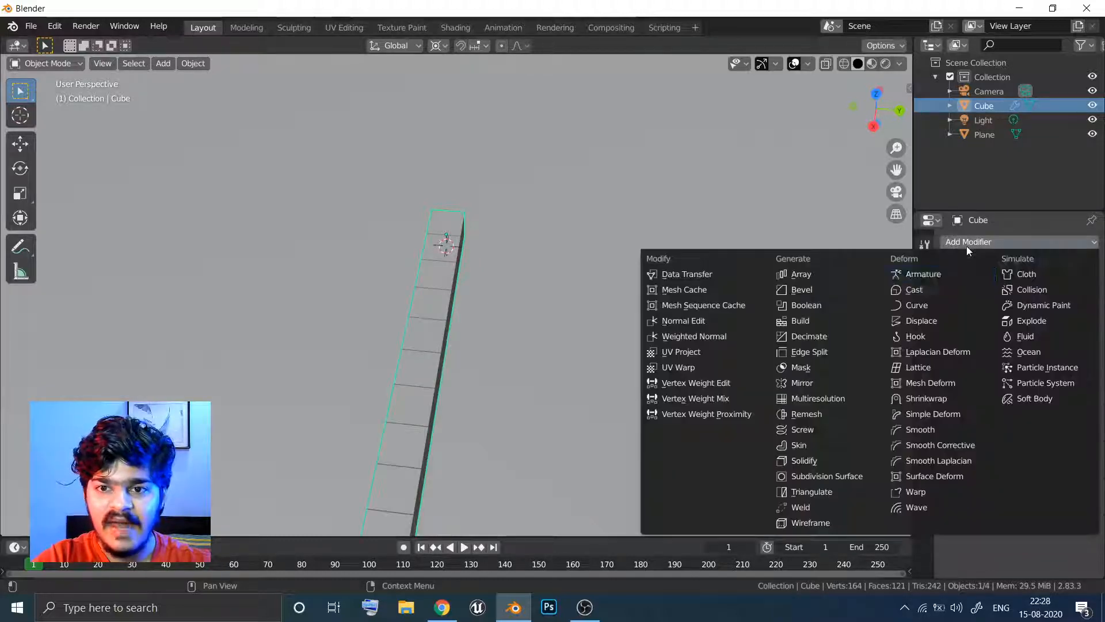
left_click(832, 278)
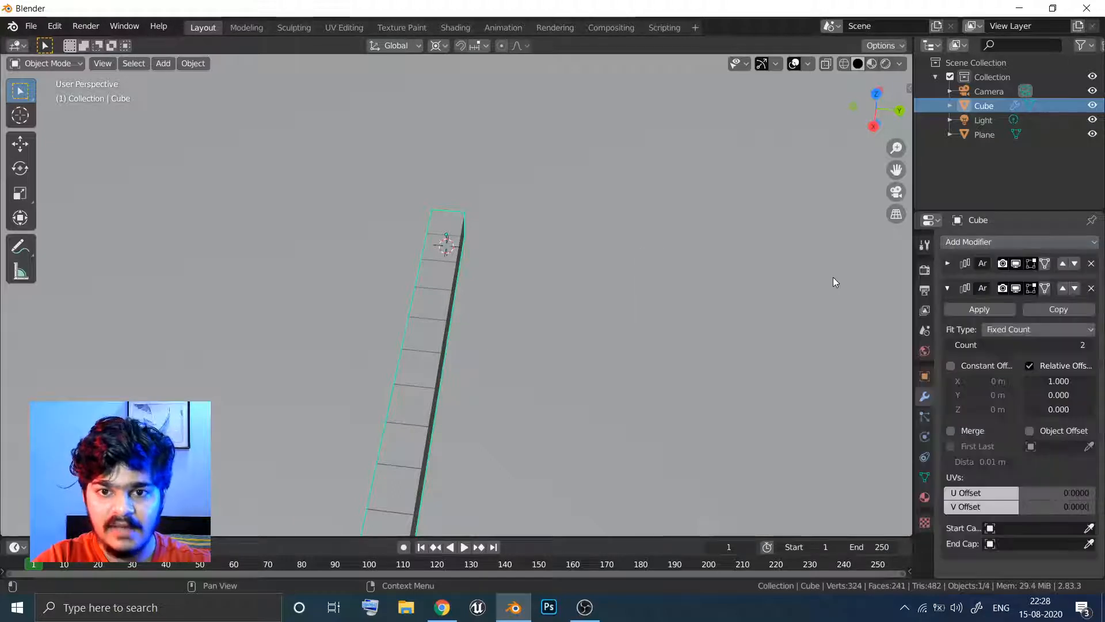
left_click(1060, 381)
type("0")
key("Return")
left_click(1057, 408)
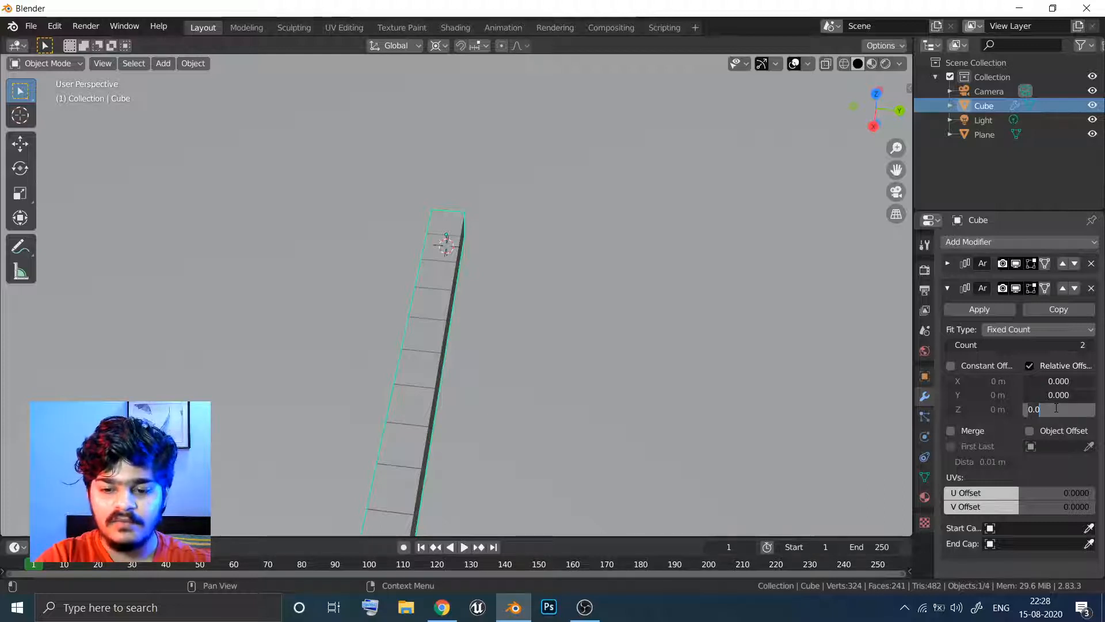
type("1.02")
key("Return")
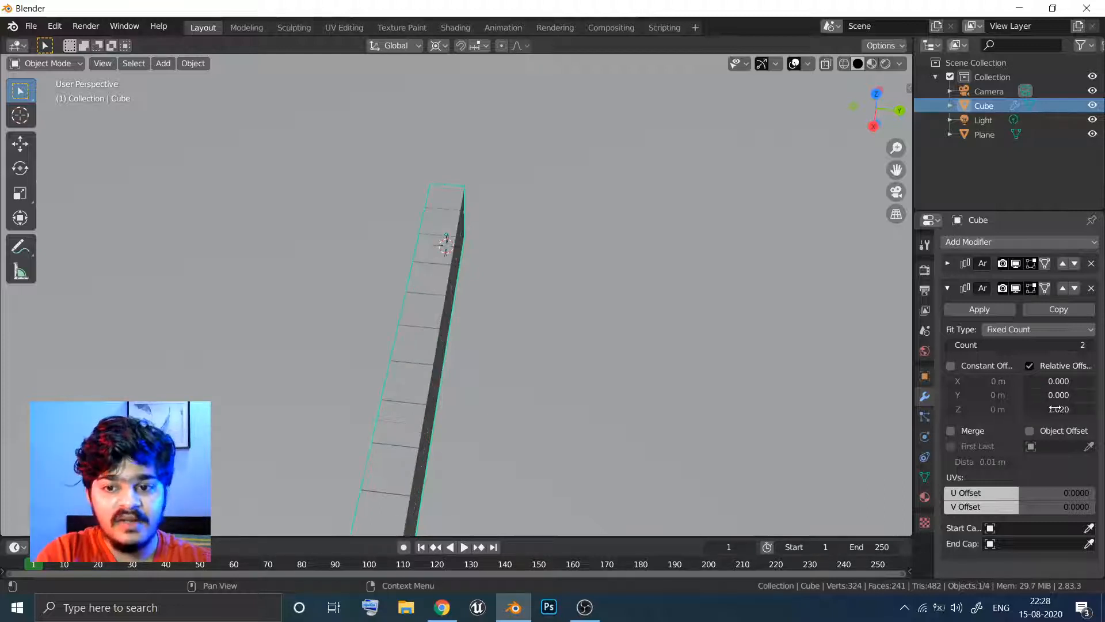
Step: Set the second Array modifier's count to 20 to stack the cube rows into a wall
middle_click_drag(692, 334, 793, 351)
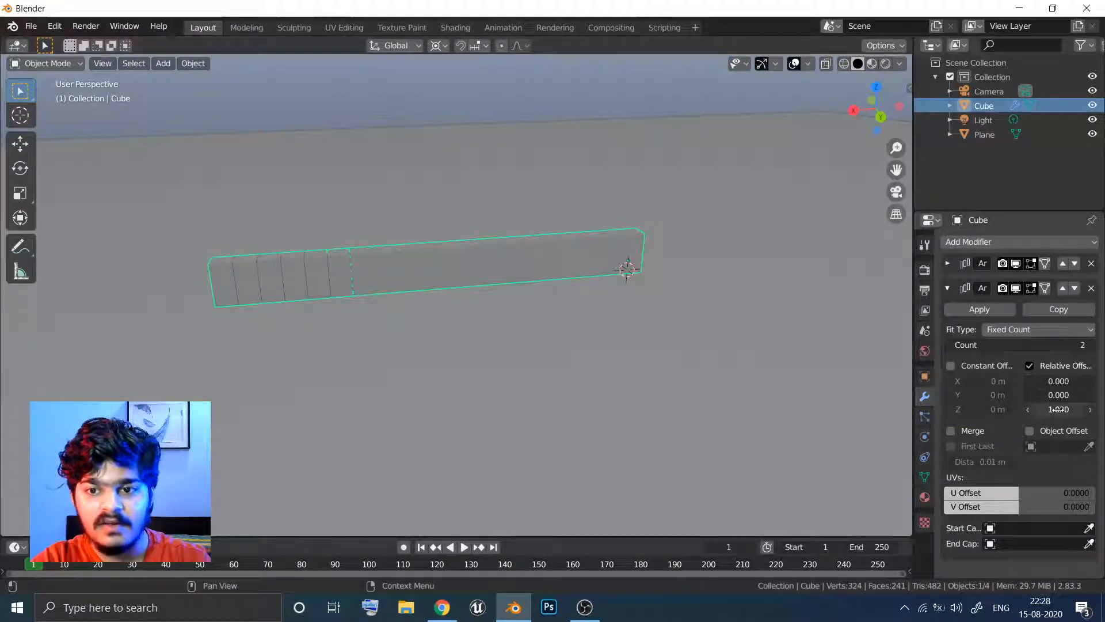
left_click(1055, 344)
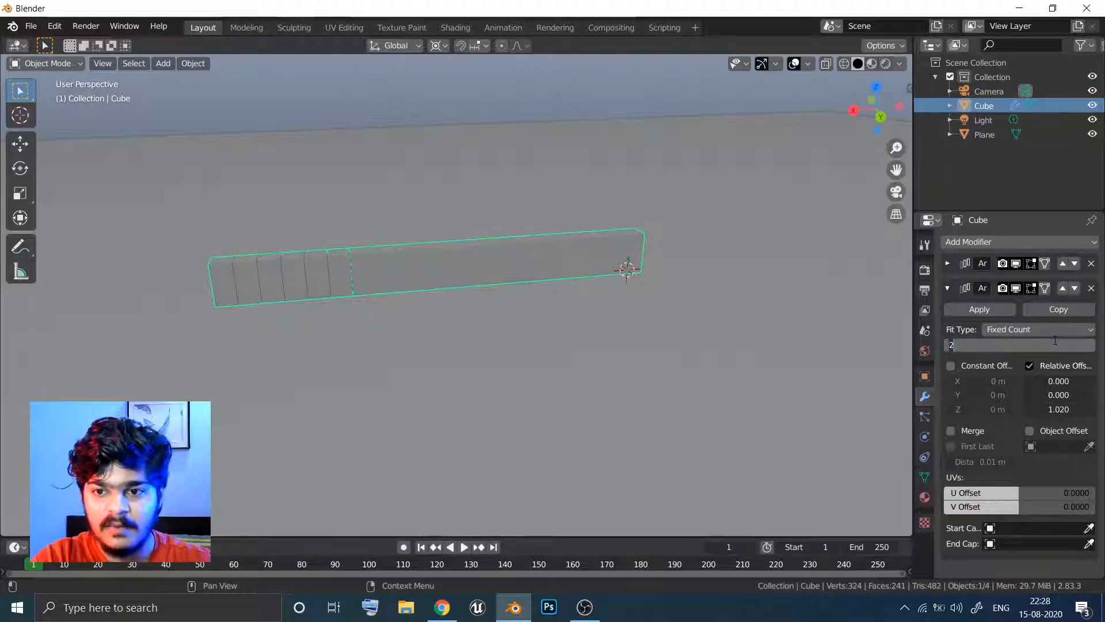
type("0")
key("Return")
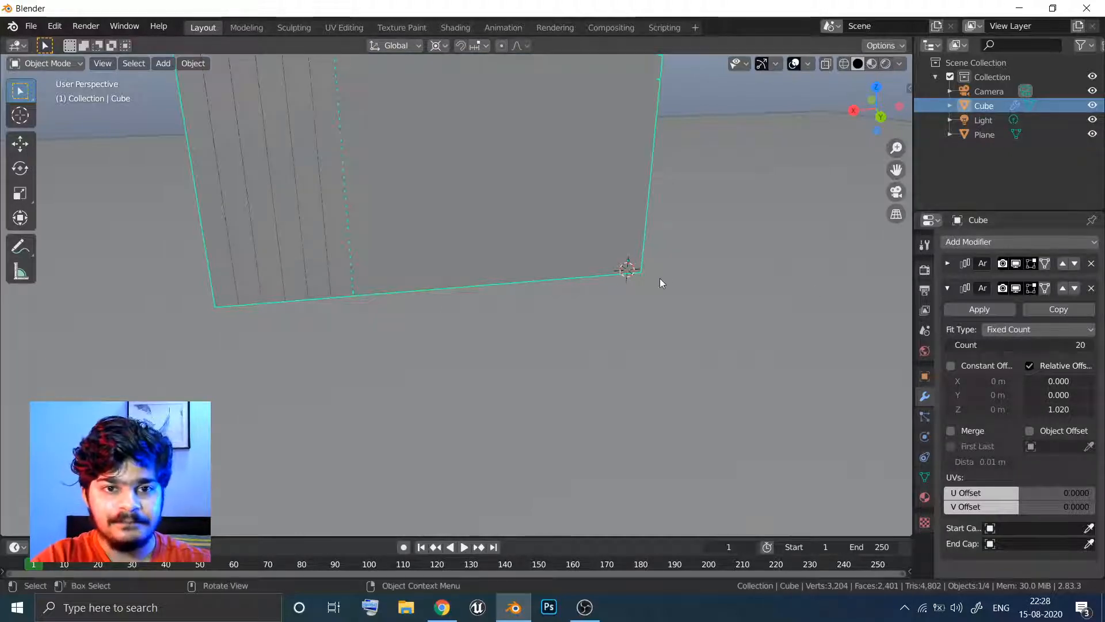
Step: Enable Shadow and Cavity in the viewport shading, with the cavity type set to Screen
mouse_move(660, 278)
middle_mouse_down("ctrl")
mouse_move(641, 371)
mouse_move(611, 396)
mouse_move(671, 409)
middle_mouse_up("ctrl")
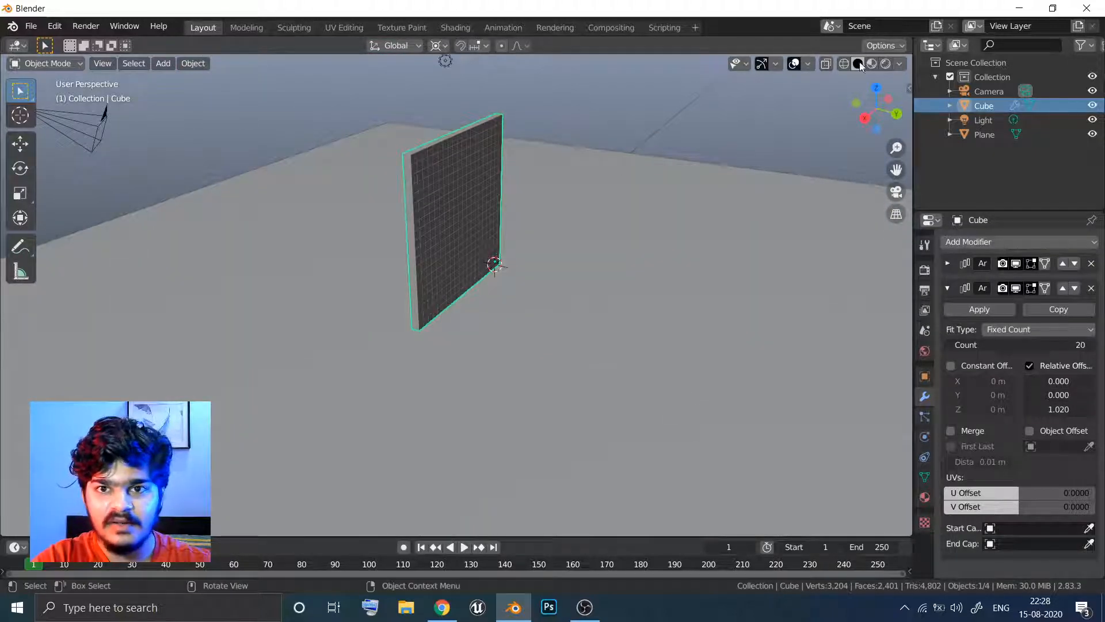
left_click(884, 45)
left_click(899, 63)
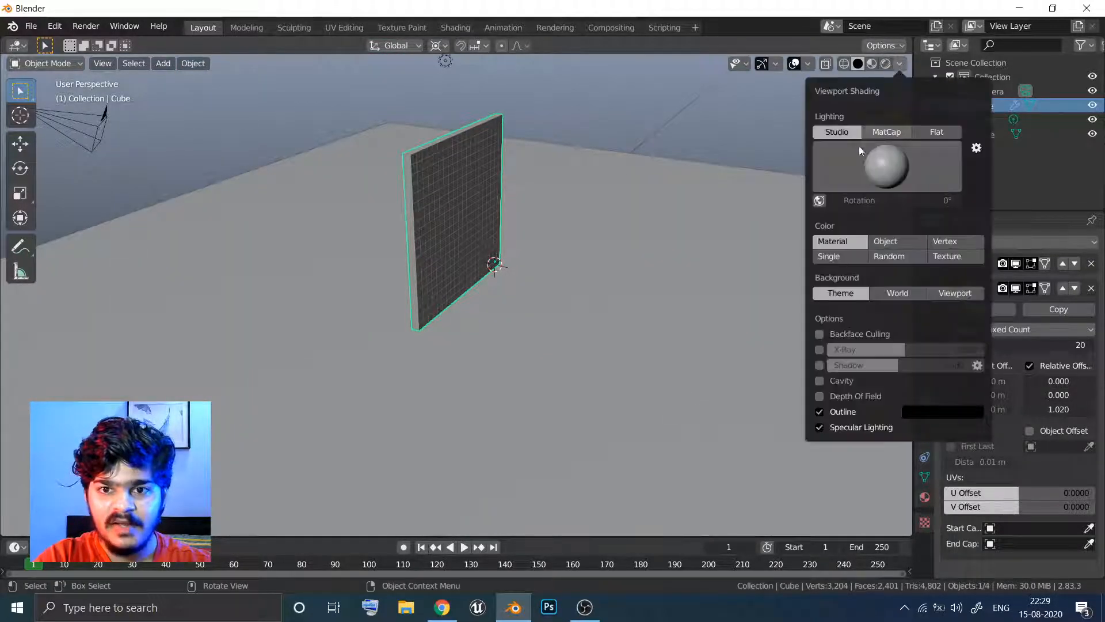
left_click(820, 365)
left_click(819, 380)
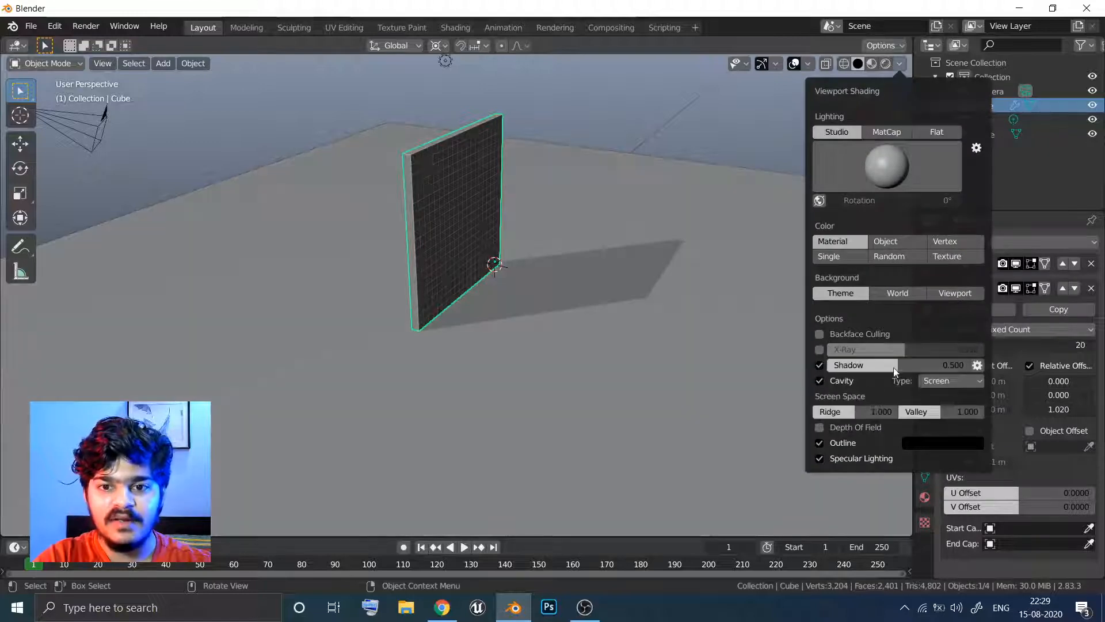
left_click(947, 381)
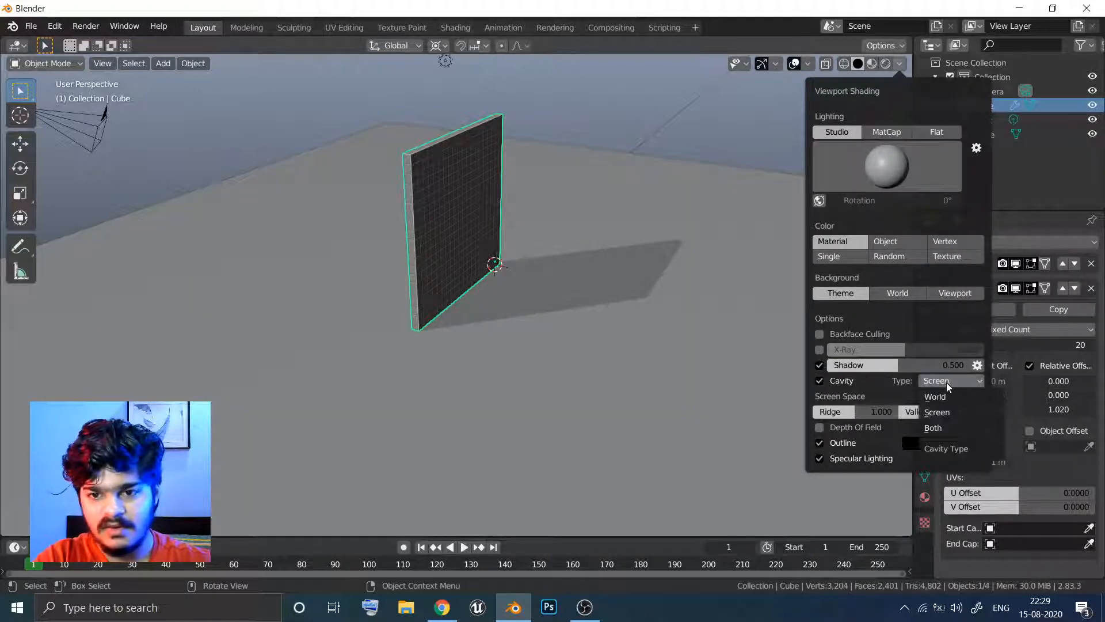
left_click(940, 412)
mouse_move(798, 357)
middle_mouse_down()
mouse_move(756, 318)
mouse_move(776, 326)
mouse_move(728, 316)
mouse_move(754, 303)
mouse_move(736, 291)
mouse_move(630, 312)
middle_mouse_up()
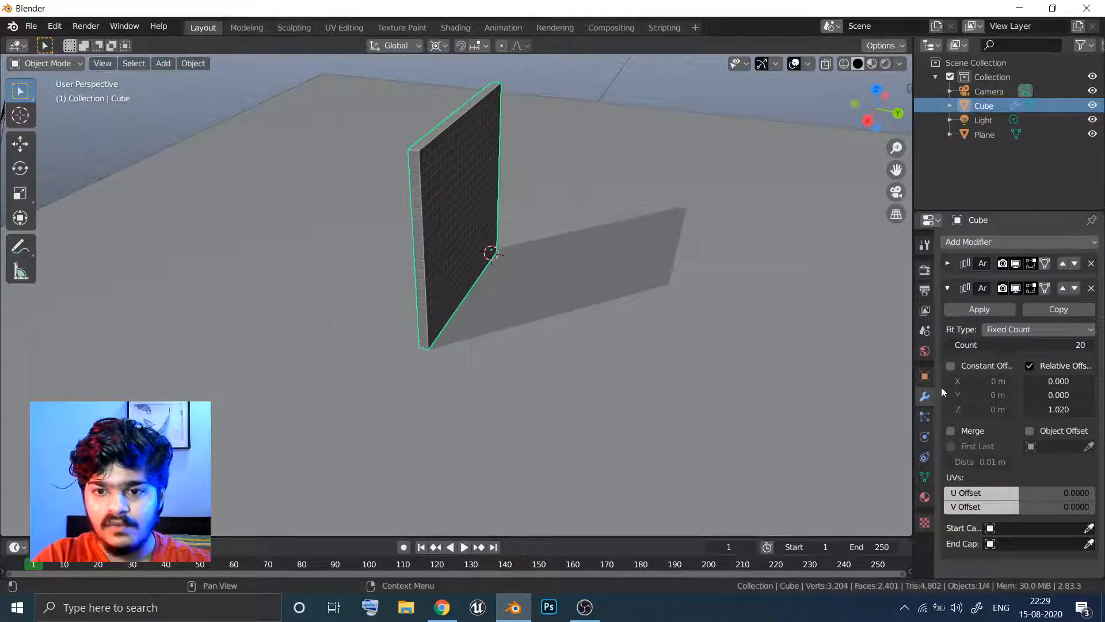
Step: Enable Rigid Body physics for the cube wall and set its collision shape to Mesh
left_click(925, 436)
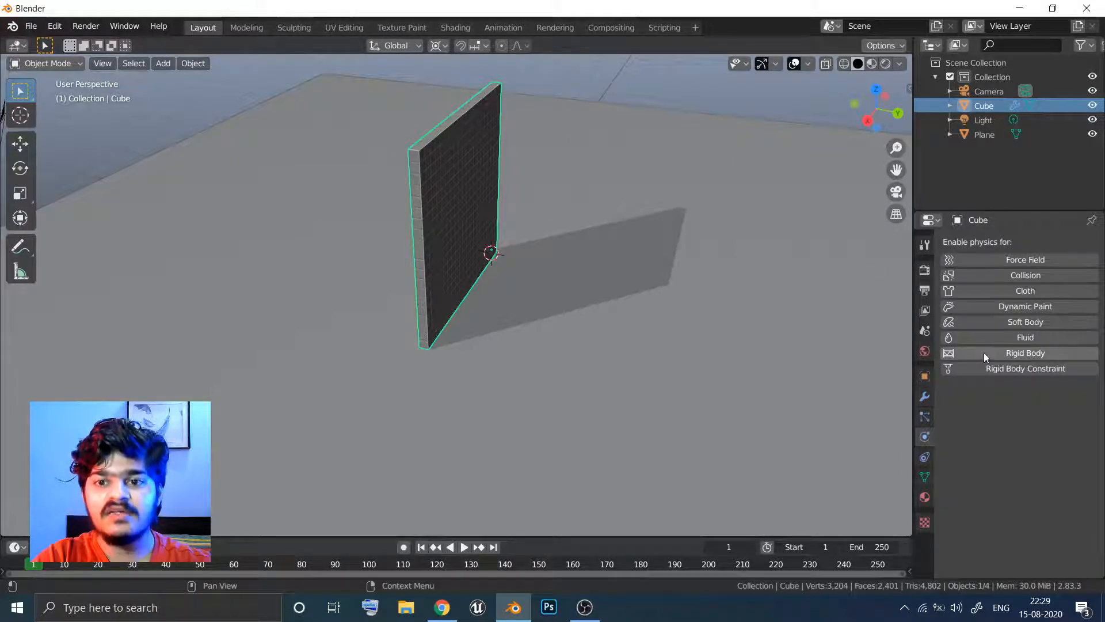
left_click(985, 354)
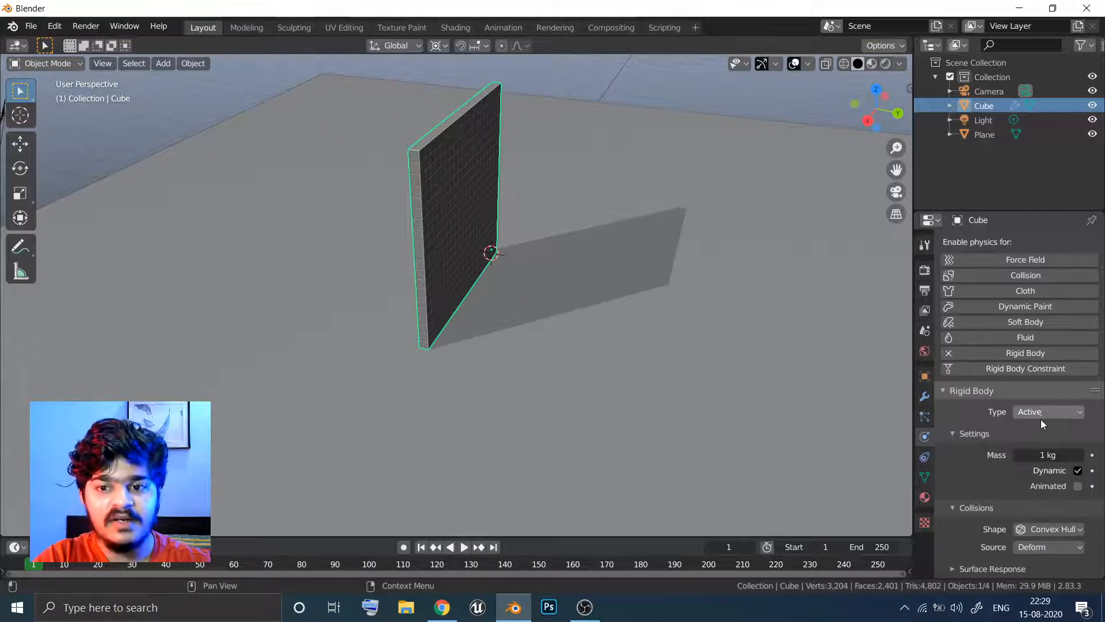
scroll(1030, 449, "down", 2)
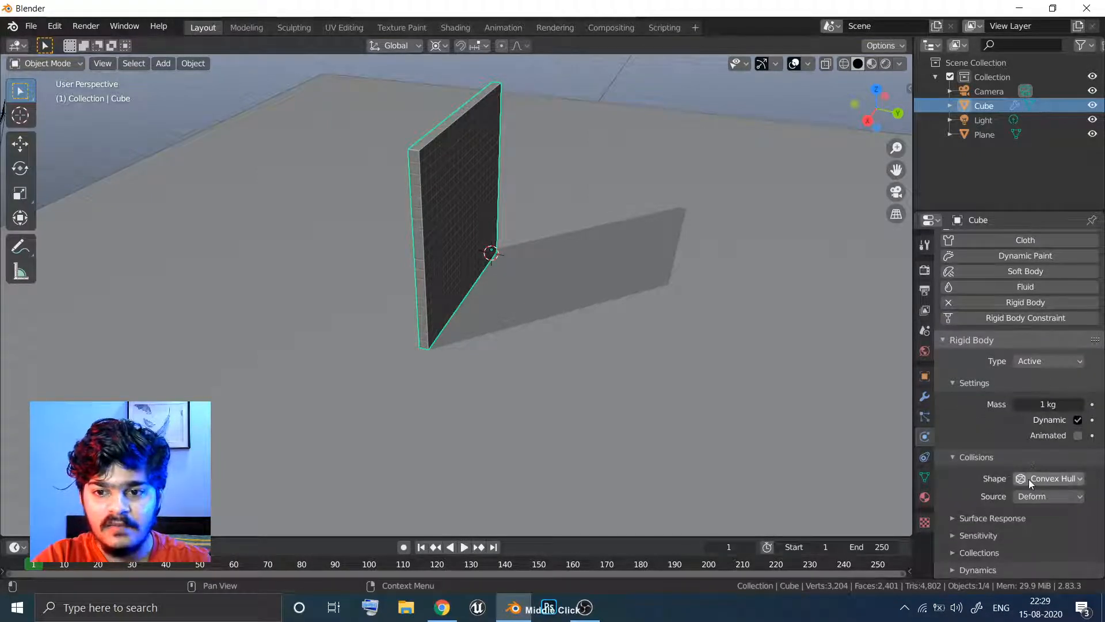
left_click(1033, 481)
left_click(1034, 370)
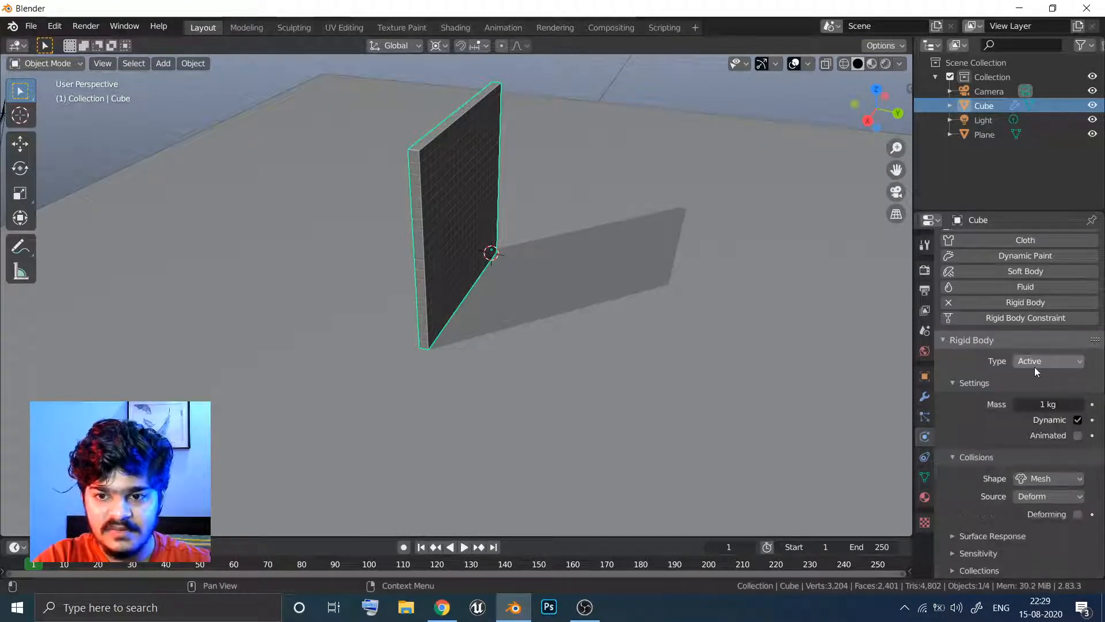
Step: Raise the cube wall's rigid body surface friction to about 0.873
scroll(1002, 403, "down", 1)
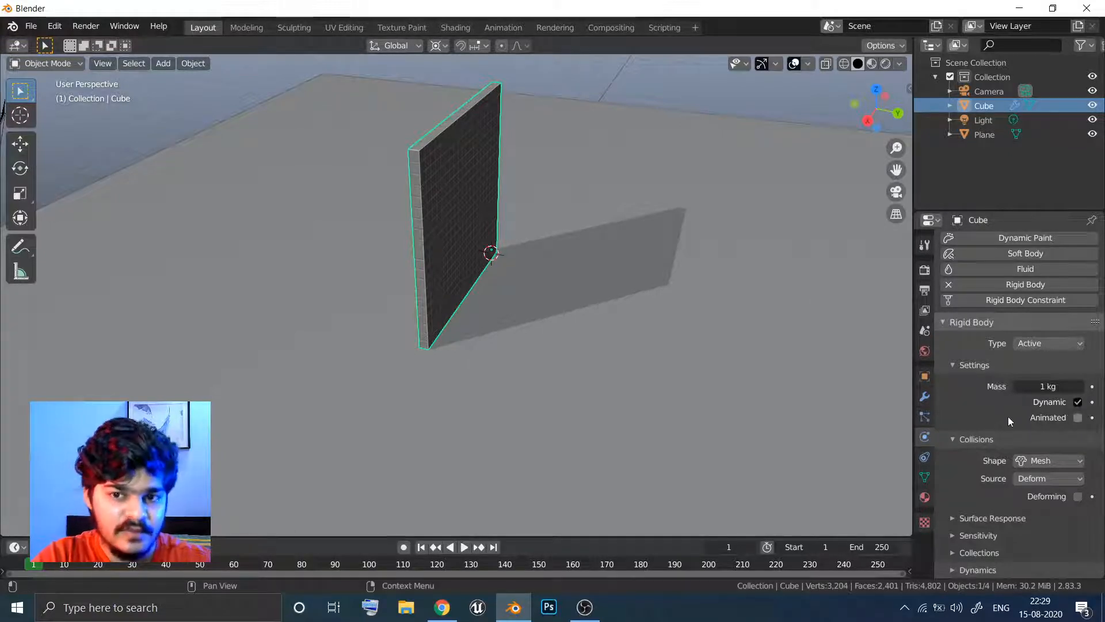
middle_click_drag(1007, 416, 977, 546)
middle_click_drag(987, 477, 1000, 416)
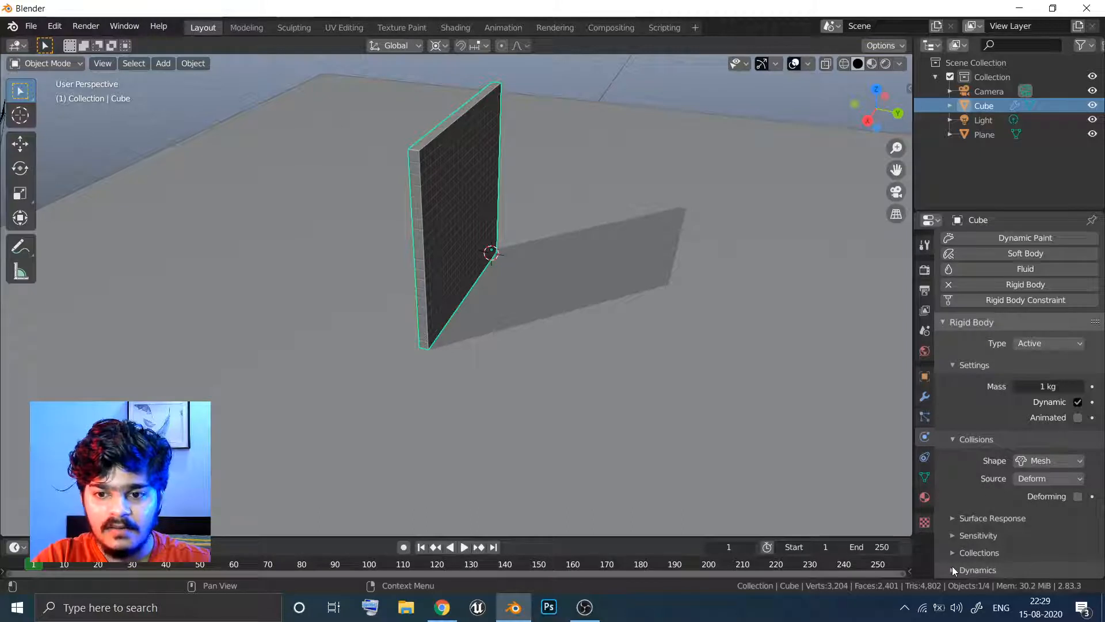
left_click(955, 520)
middle_click_drag(955, 520, 971, 488)
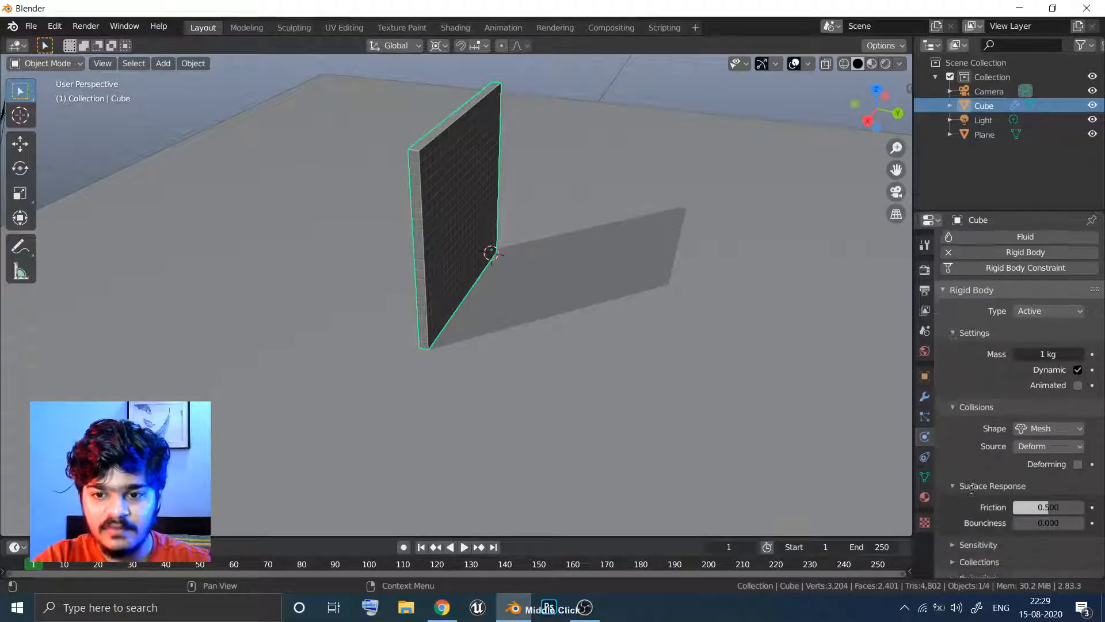
left_click_drag(1031, 502, 1062, 503)
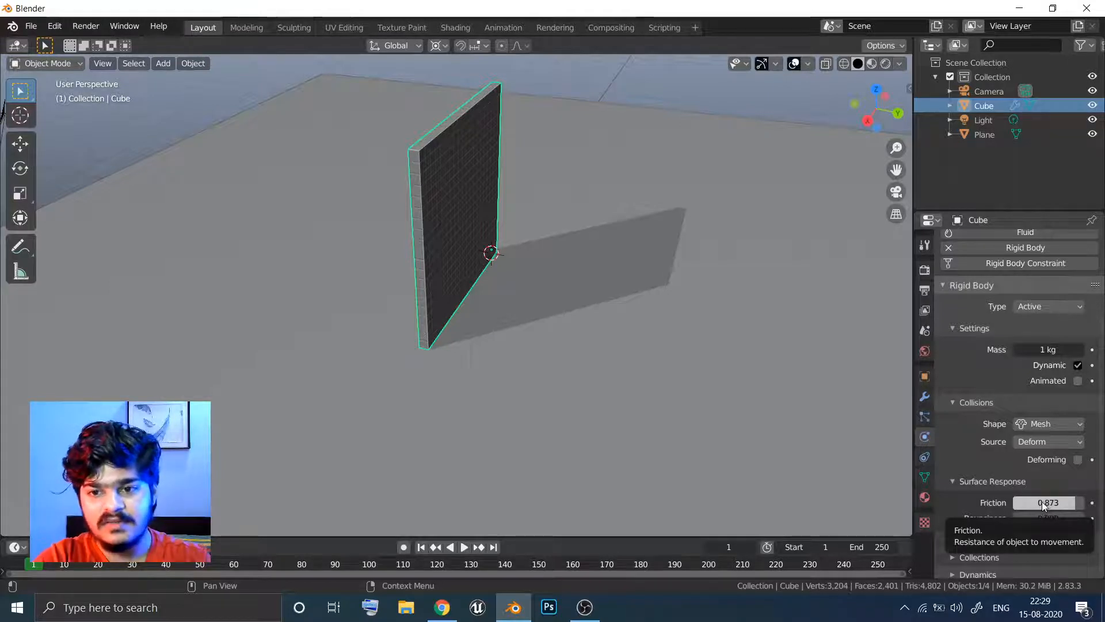
double_click(1045, 502)
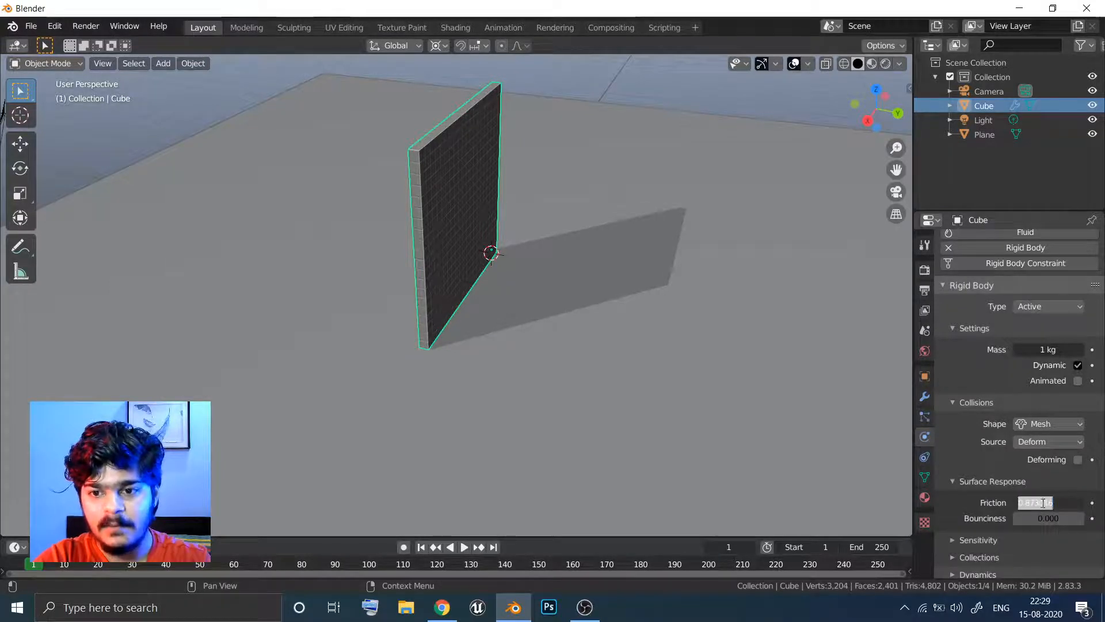
left_click(805, 379)
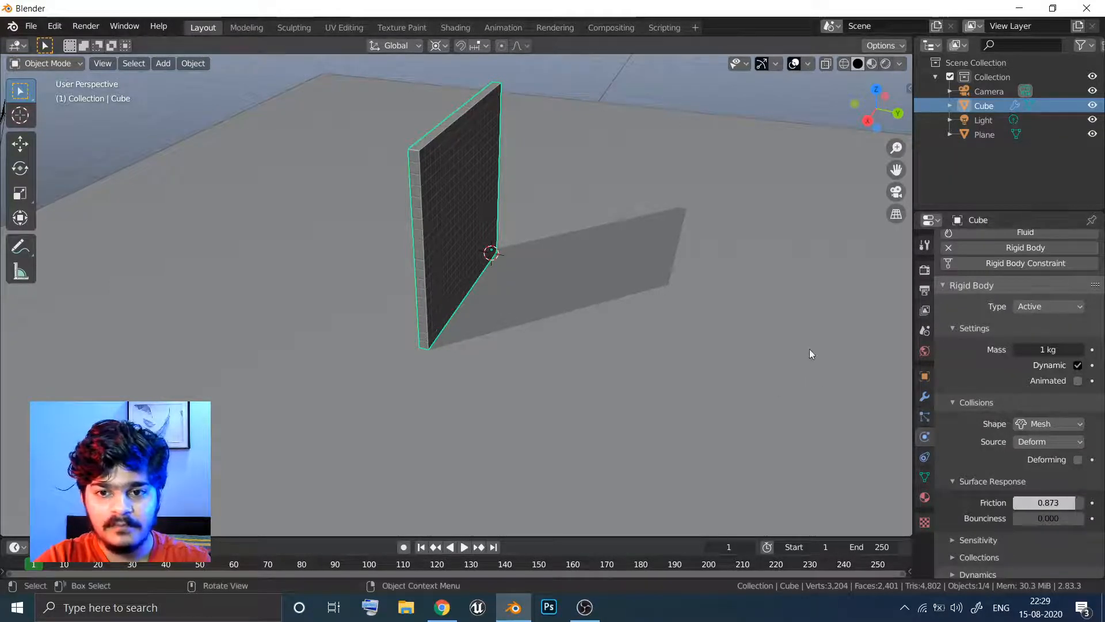
Step: Apply both Array modifiers on the cube wall
left_click(924, 395)
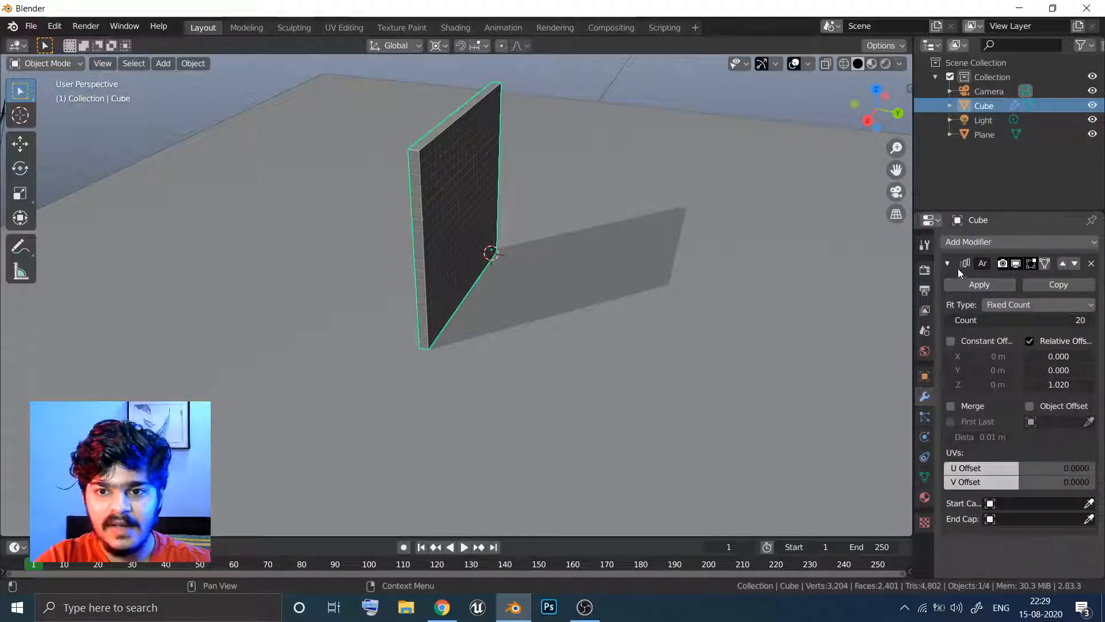
left_click(973, 282)
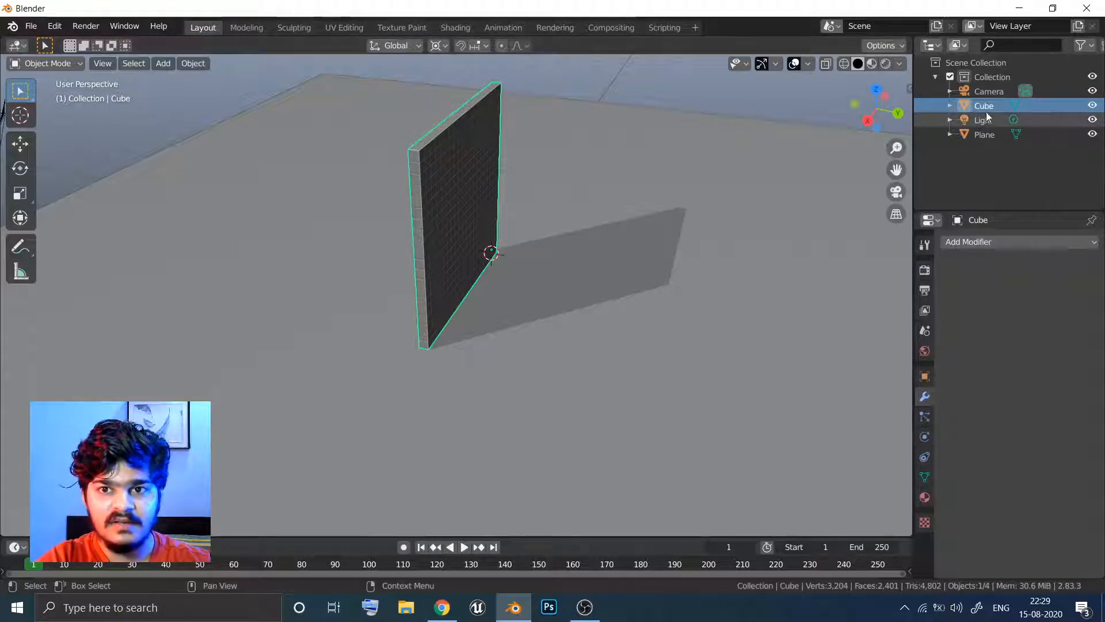
Step: Separate the cube wall's mesh by loose parts so each small cube is its own object
middle_click_drag(466, 210, 419, 226)
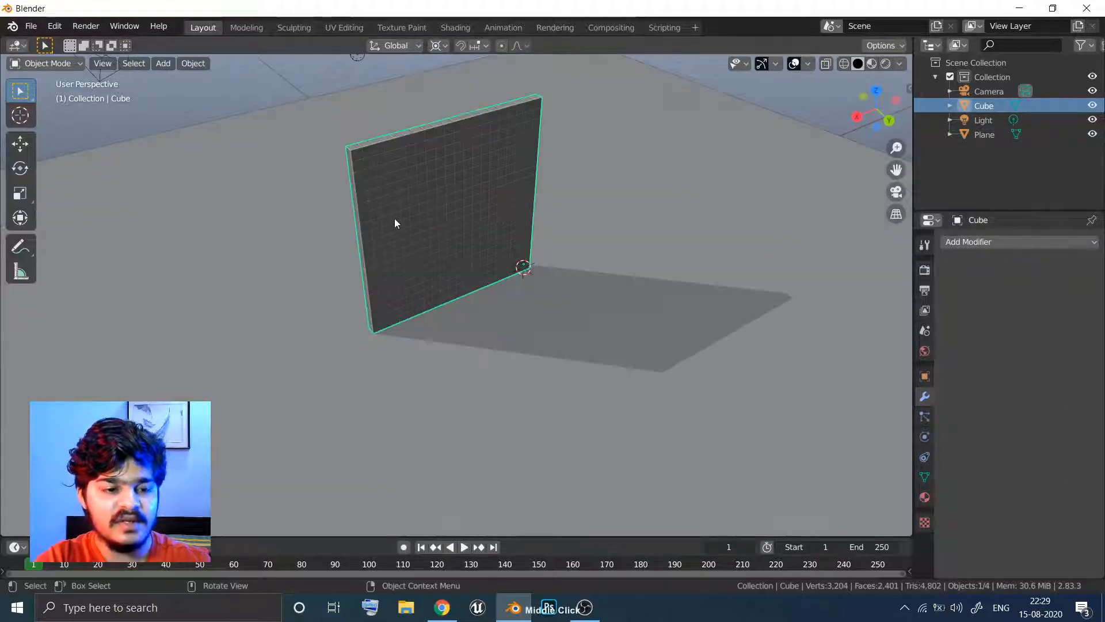
key("Tab")
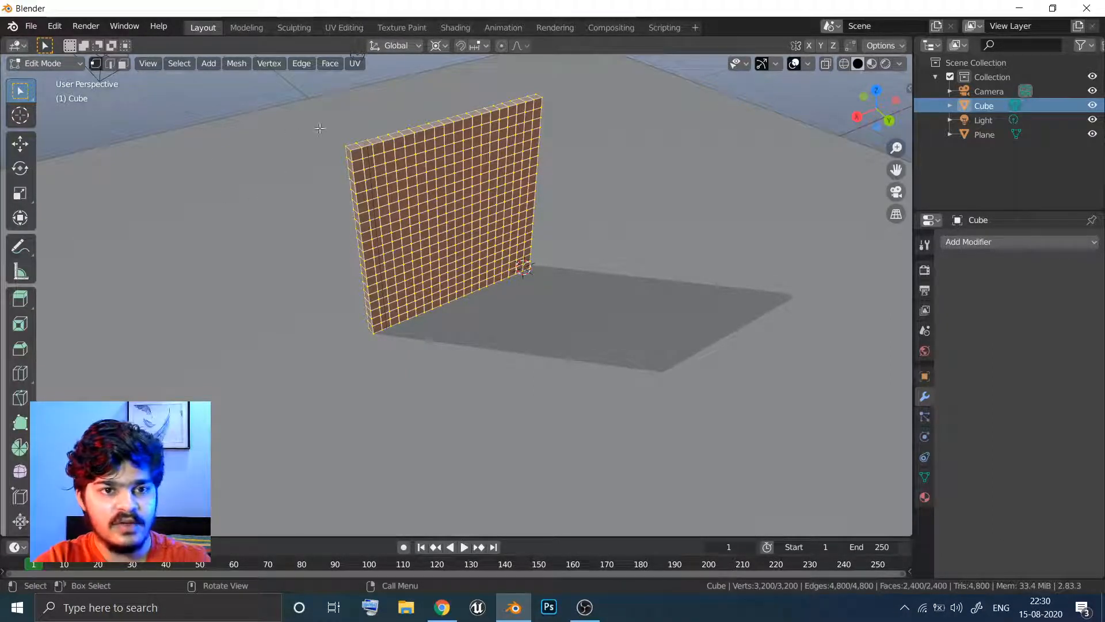
key("p")
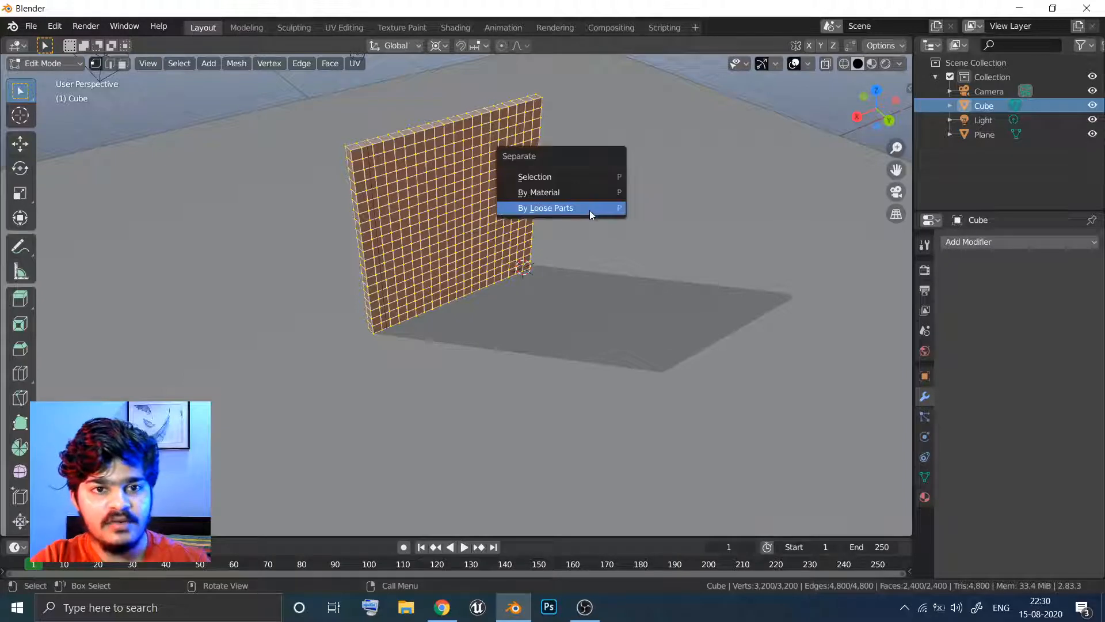
left_click(536, 207)
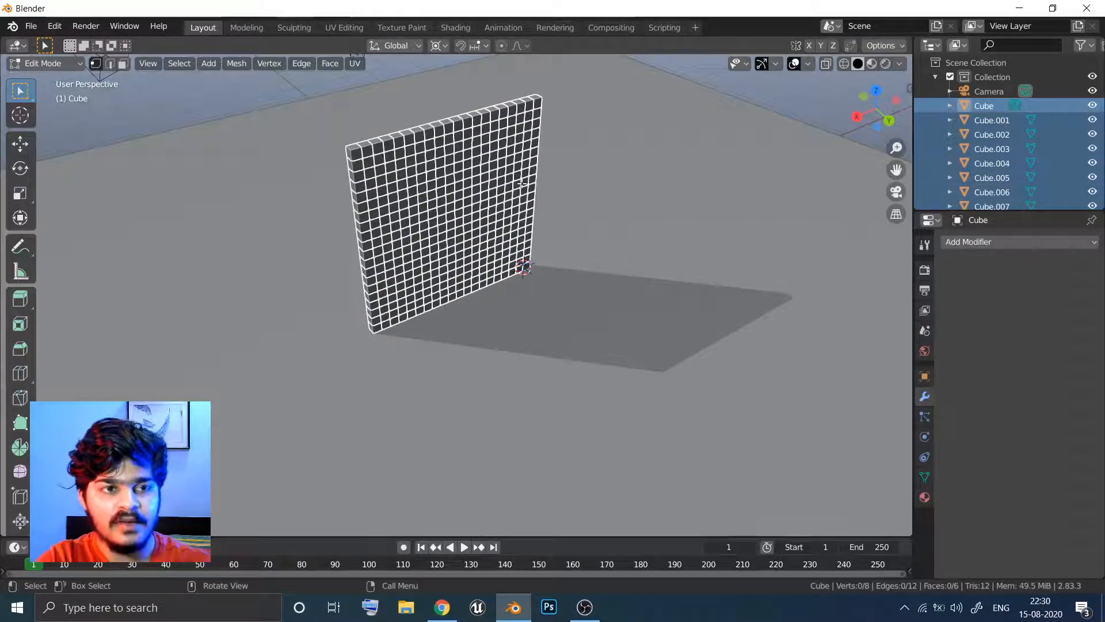
key("Tab")
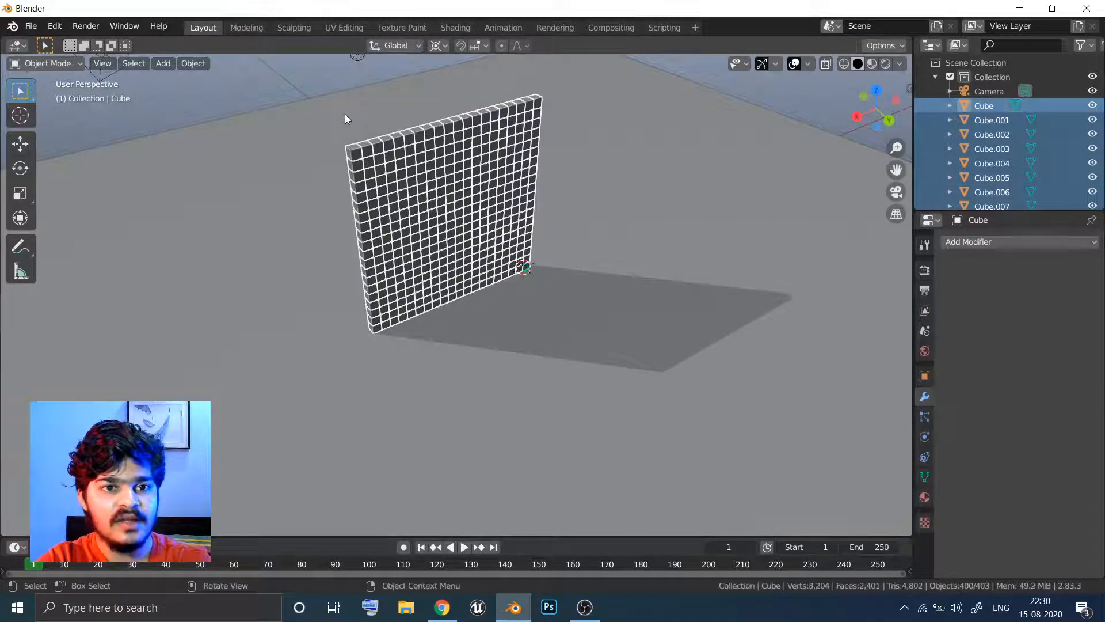
Step: Set the origin of all the separated wall cubes to their own geometry
middle_click_drag(401, 162, 345, 151)
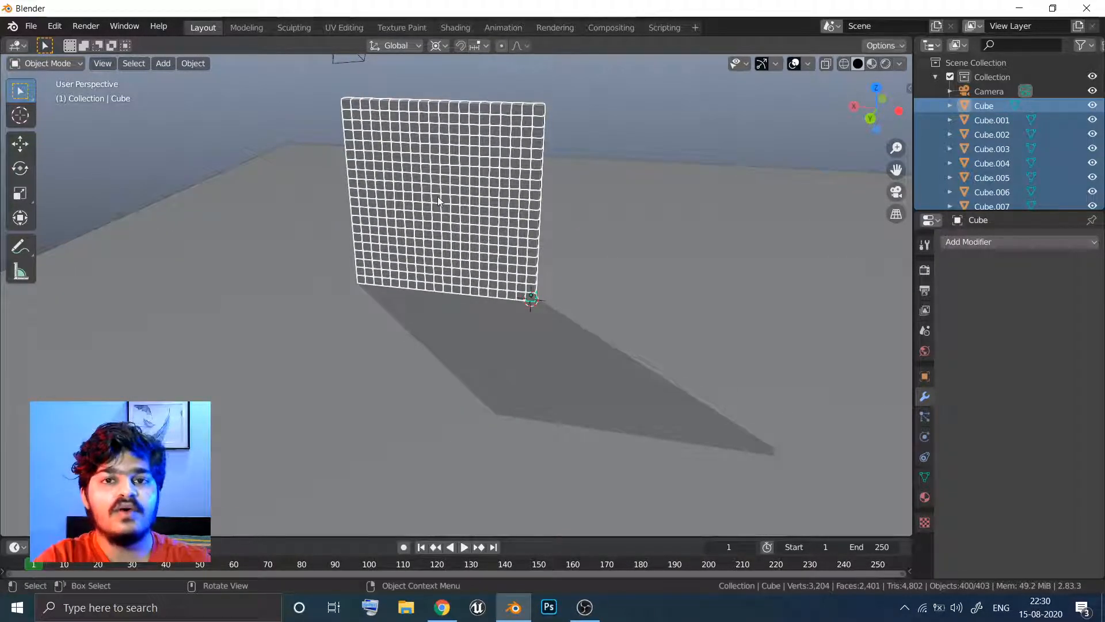
left_click(188, 64)
mouse_move(234, 94)
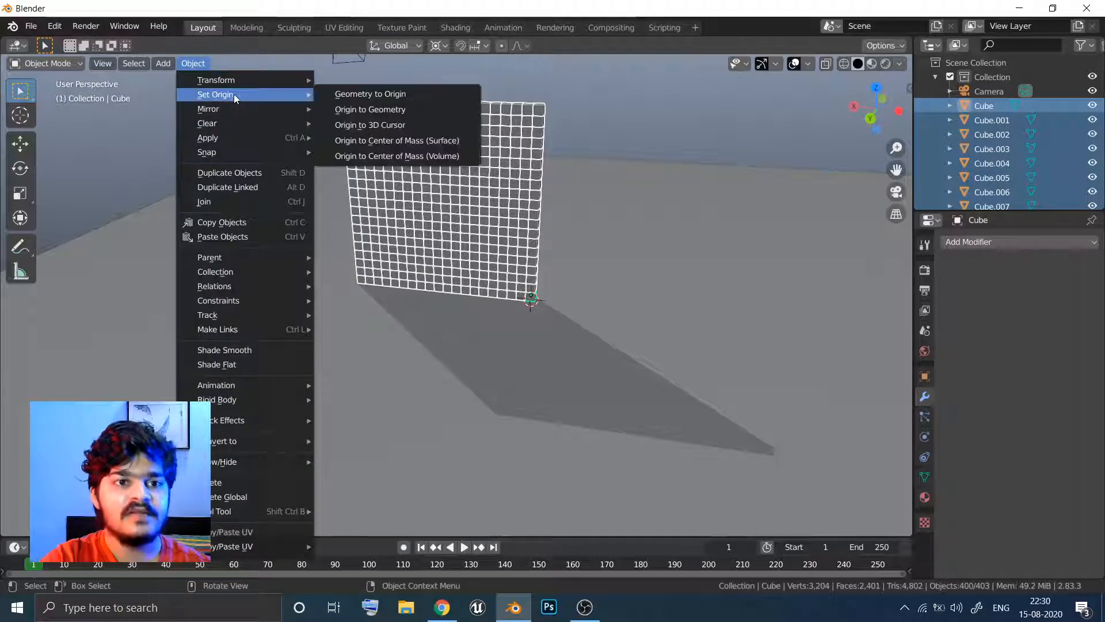
left_click(391, 110)
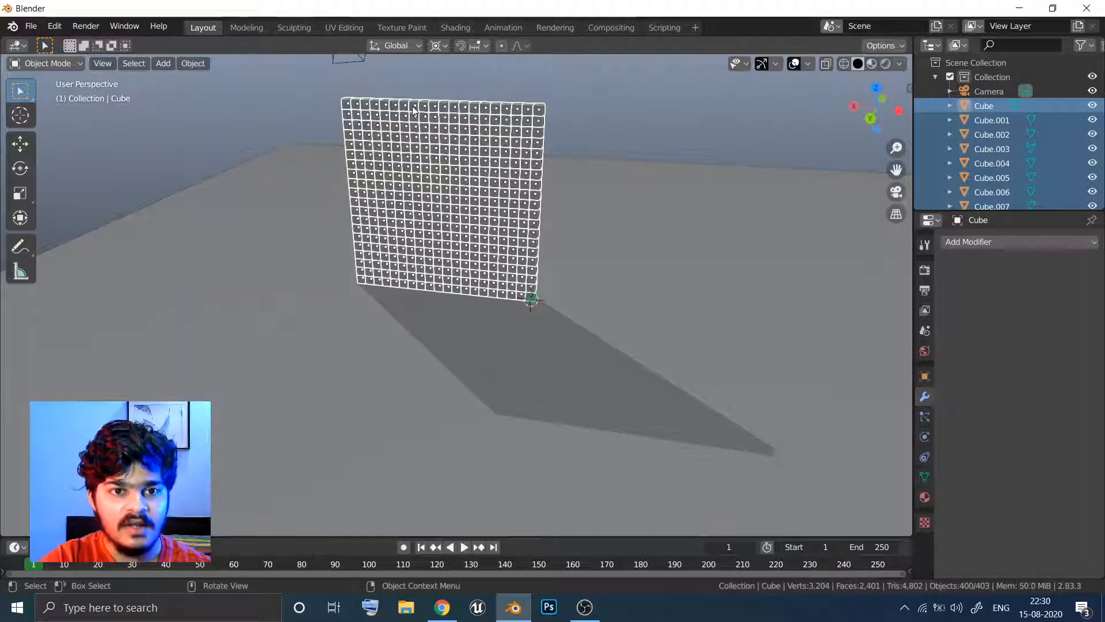
middle_click_drag(433, 109, 482, 111)
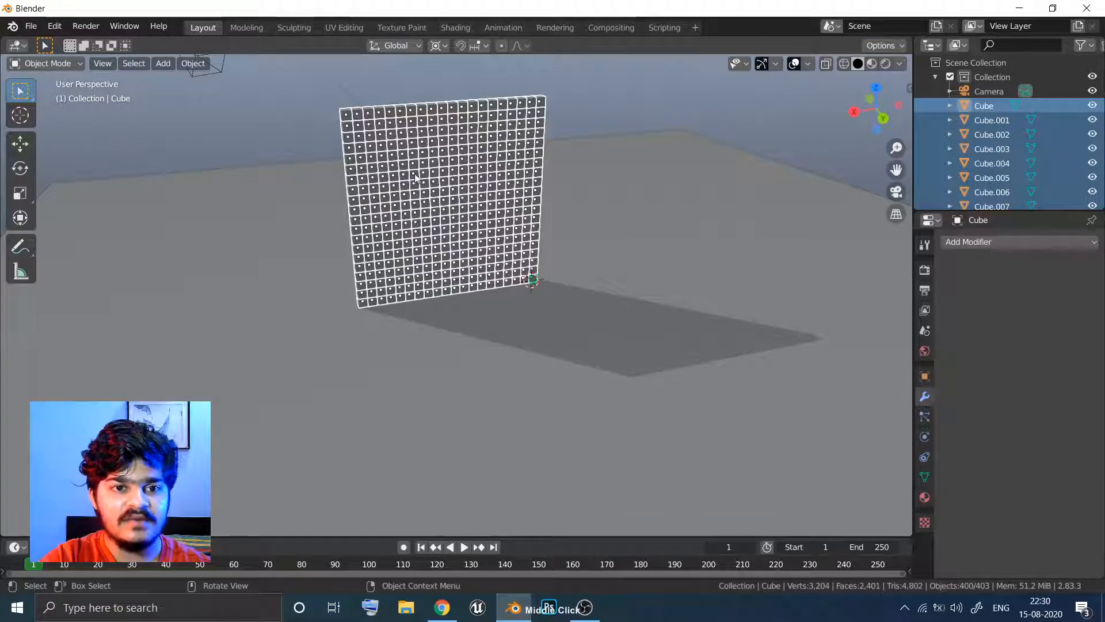
middle_click_drag(417, 212, 445, 167)
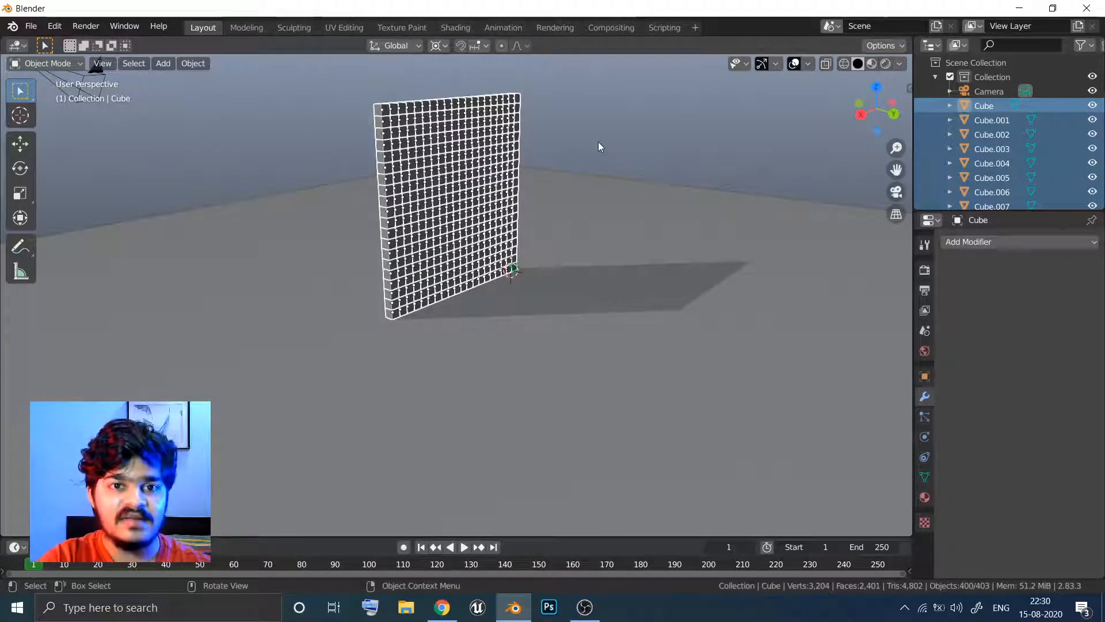
Step: Add an ico sphere with 3 subdivisions at the 3D cursor and shade it smooth
middle_click_drag(590, 145, 557, 224)
key("shift+a")
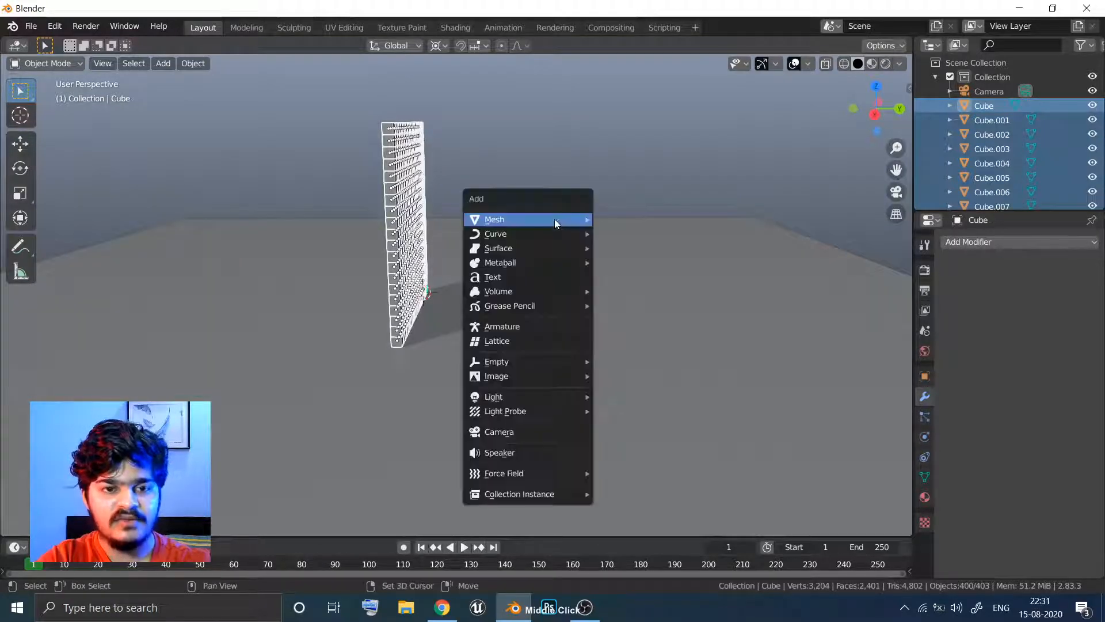
mouse_move(527, 220)
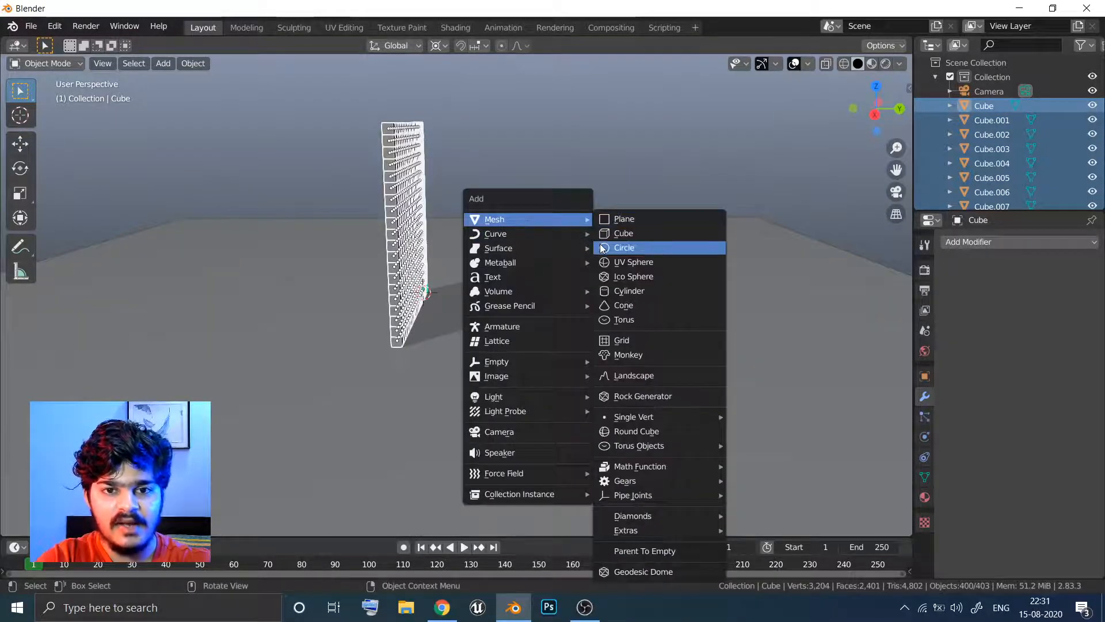
left_click(612, 275)
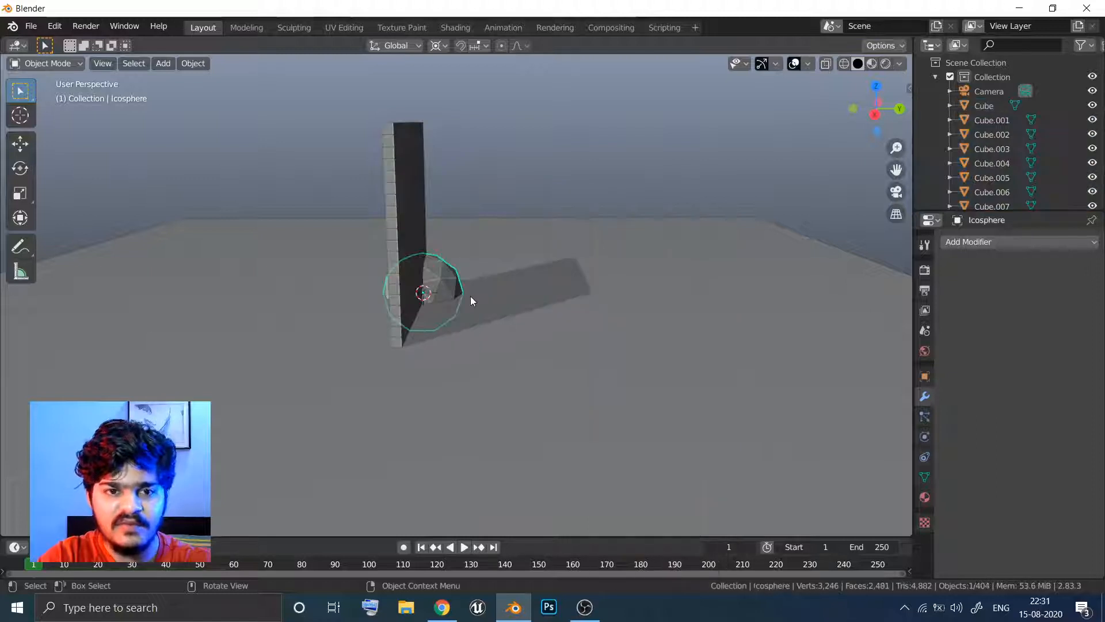
left_click(227, 525)
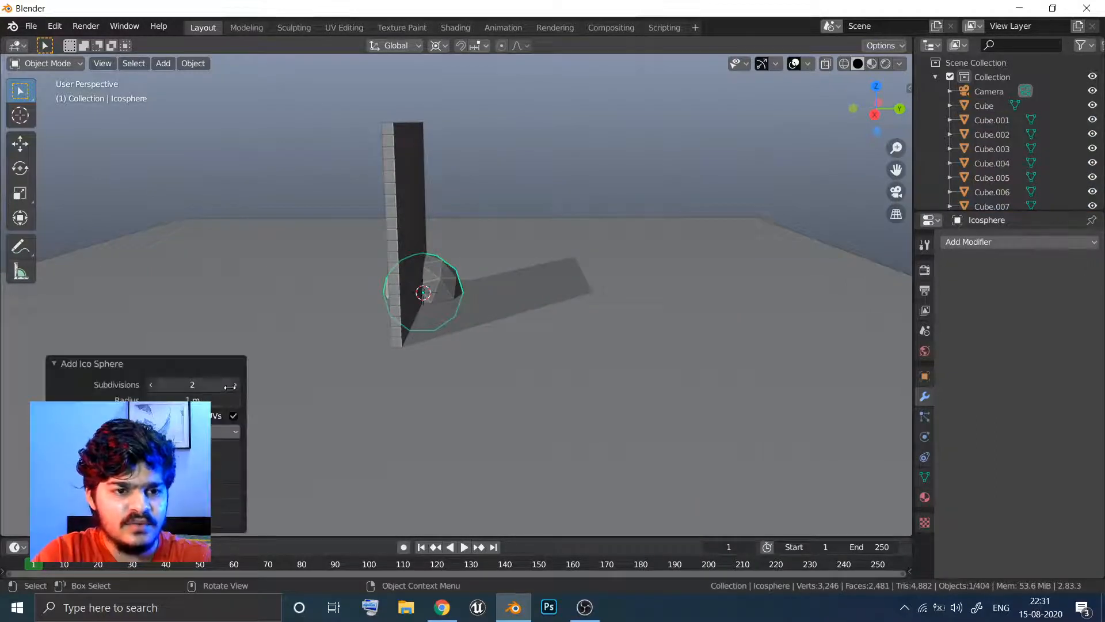
left_click(235, 385)
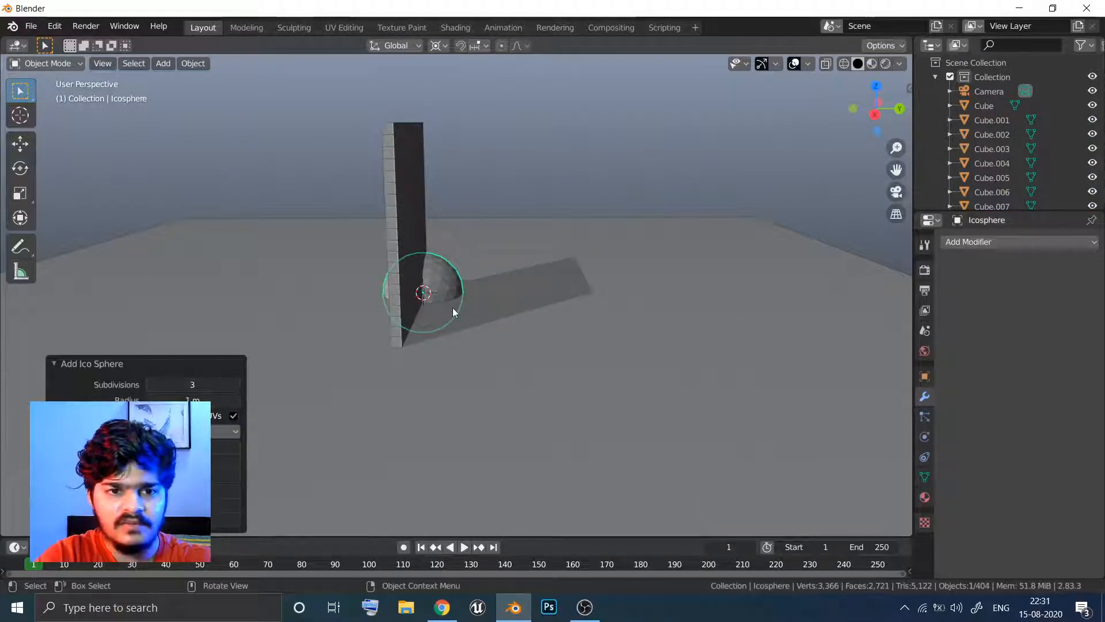
right_click(451, 285)
left_click(443, 285)
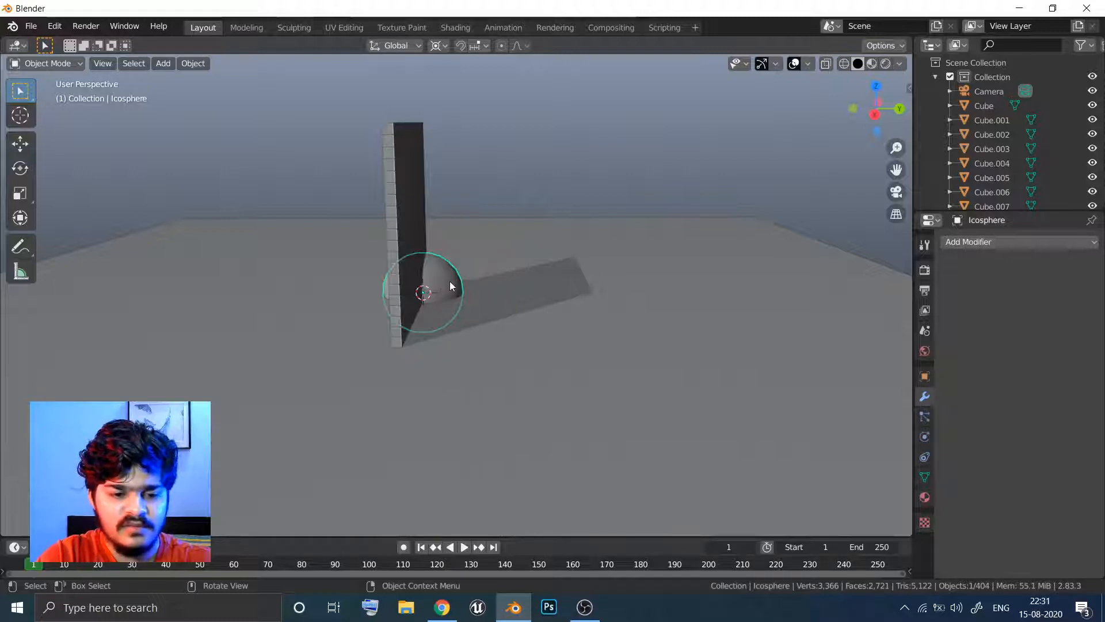
Step: Raise the ico sphere 1 m along the Z axis
key("g")
key("z")
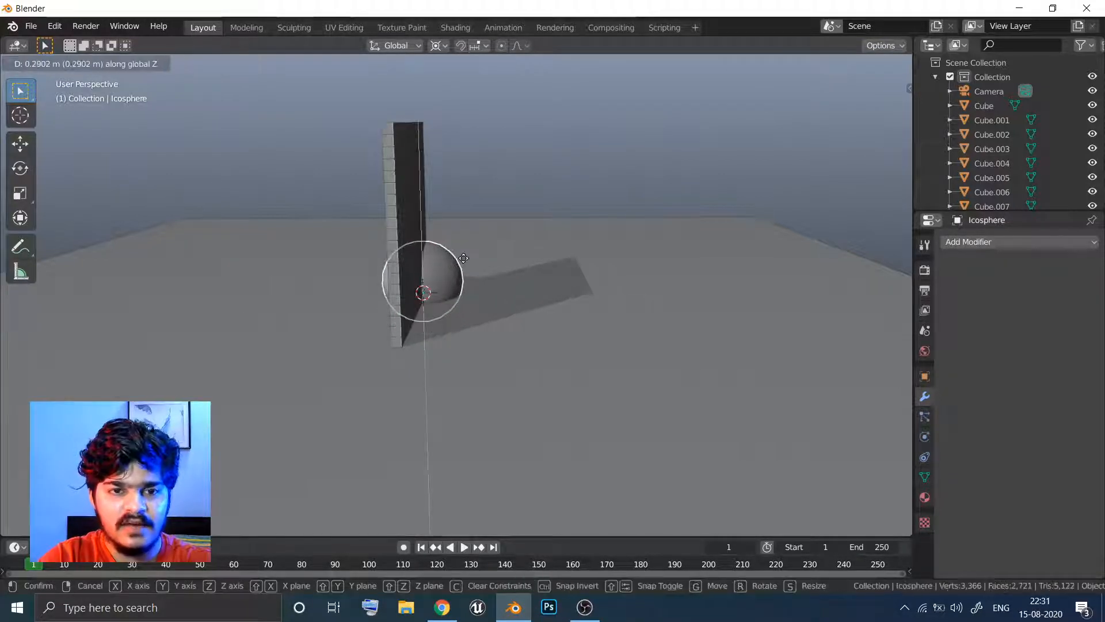
key("1")
key("Return")
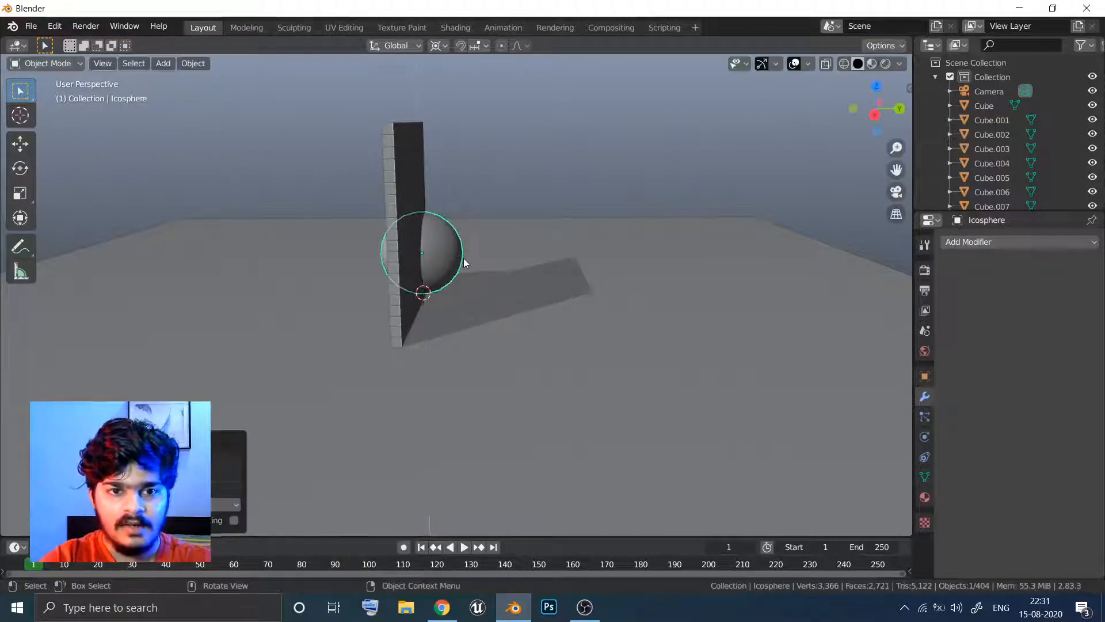
Step: Move the ico sphere in the top view to the positive Y side of the wall, centred on the wall's width
middle_click_drag(436, 267, 364, 303)
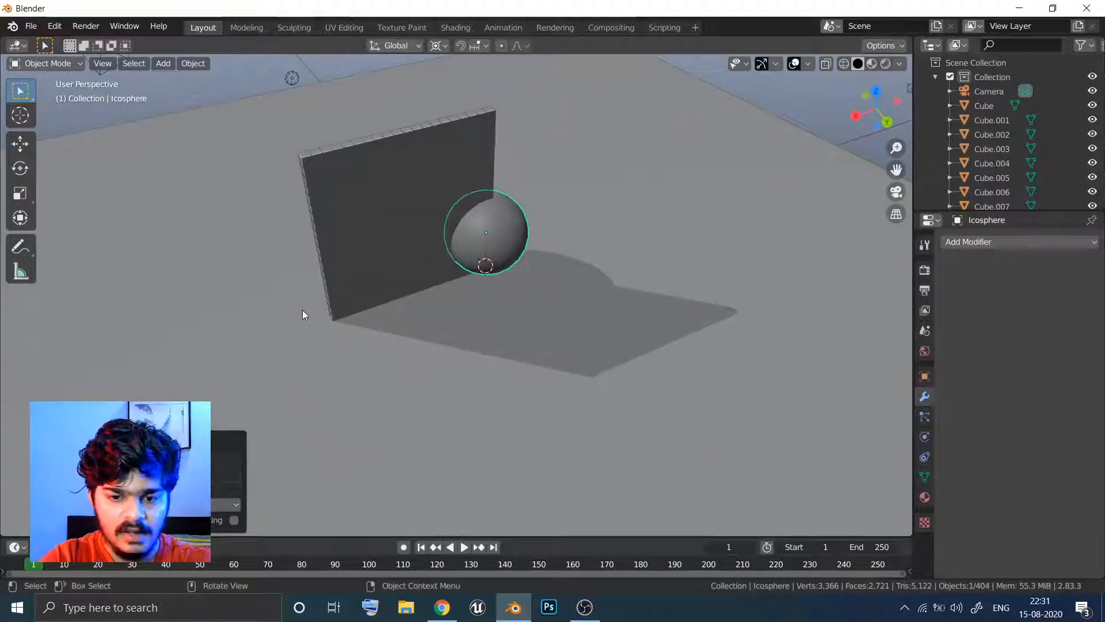
key("KP_7")
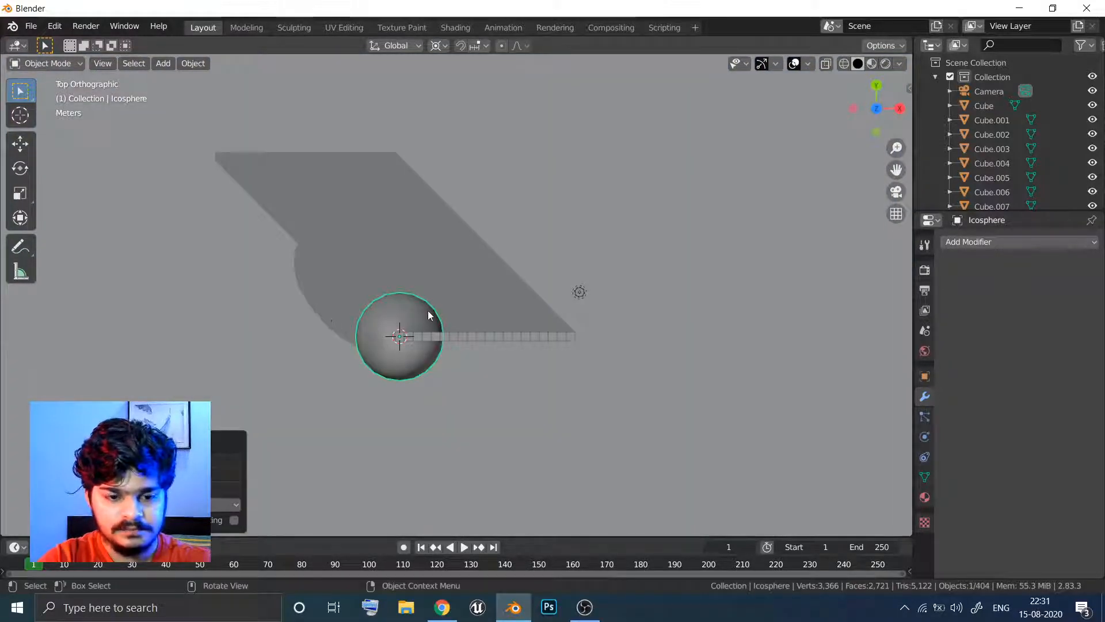
key("g")
left_click(516, 148)
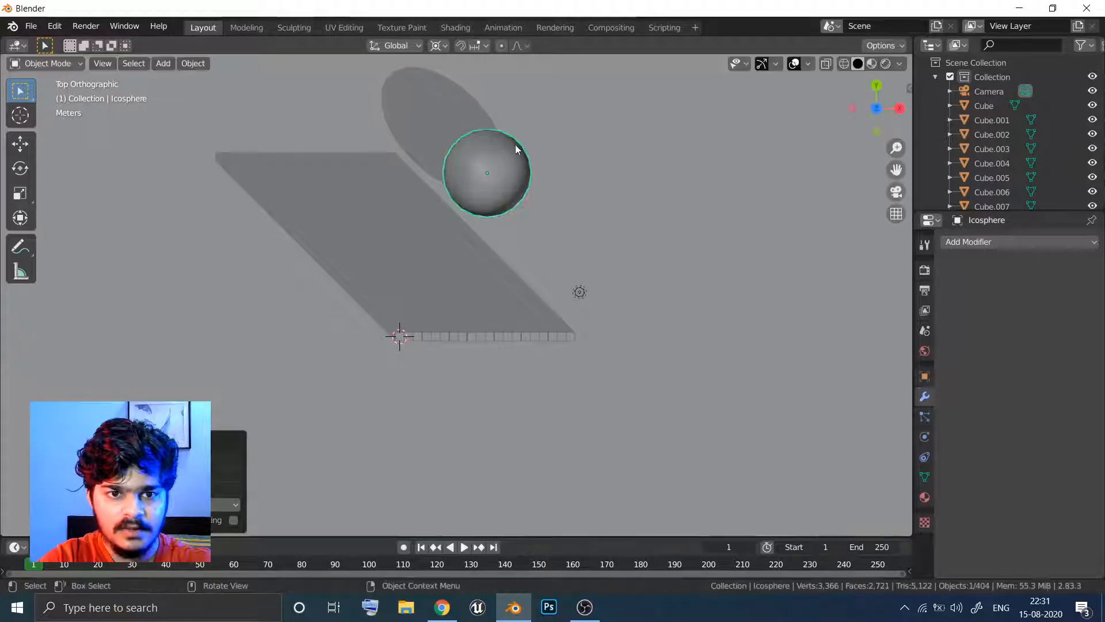
Step: Insert a LocRotScale keyframe for the sphere at frame 1
middle_click_drag(478, 147, 355, 46)
key("i")
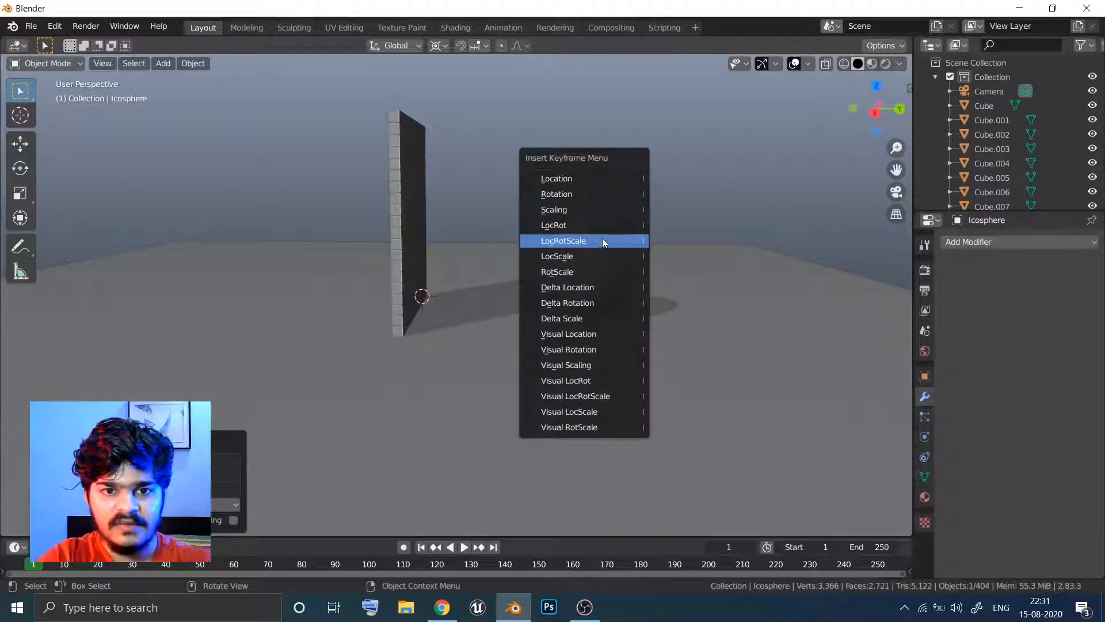
left_click(600, 239)
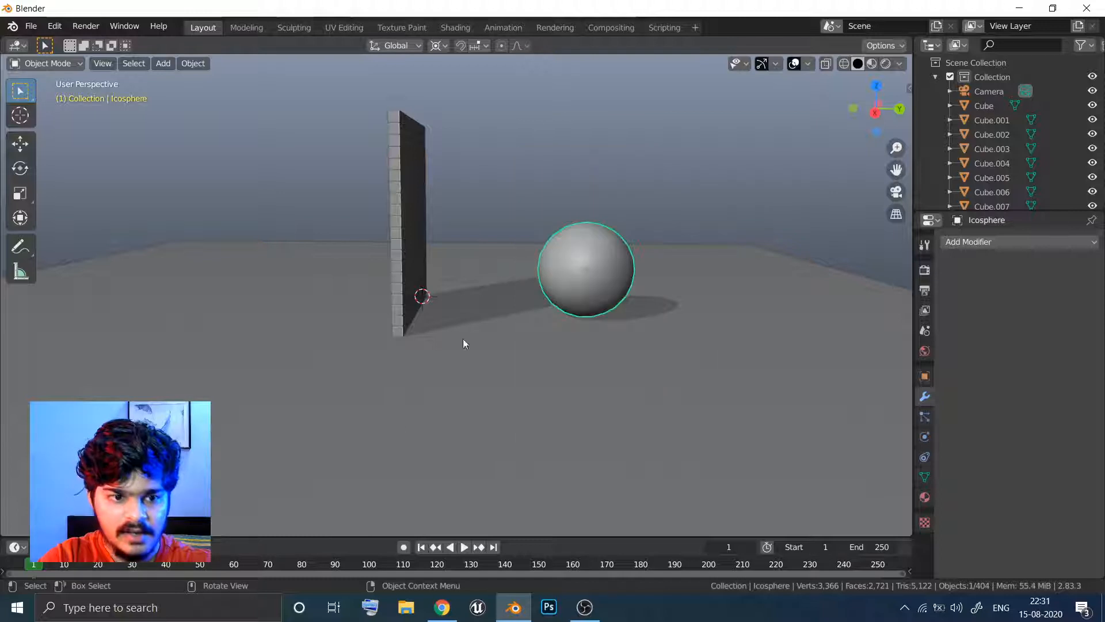
Step: At frame 50, move the sphere along Y to the opposite side of the wall and insert a LocRotScale keyframe
left_click(200, 565)
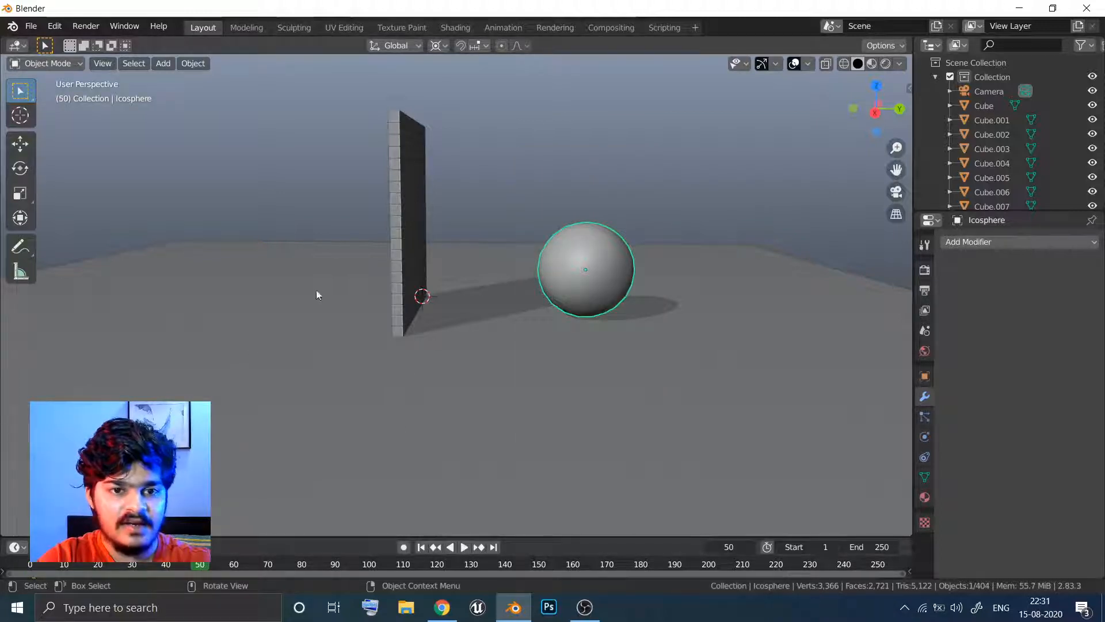
key("g")
key("y")
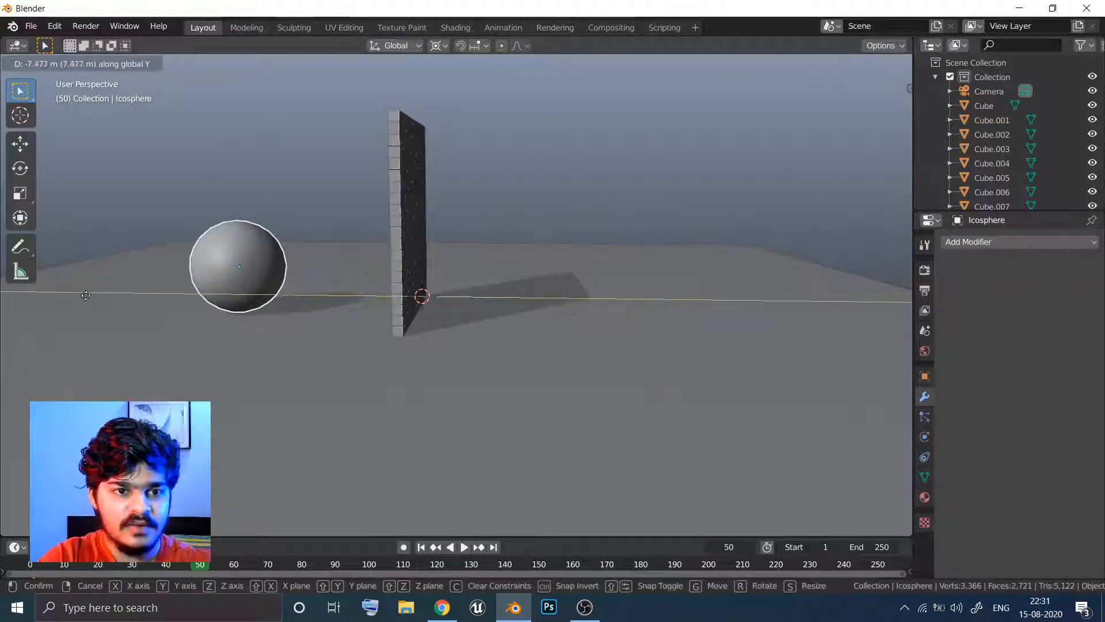
left_click(69, 296)
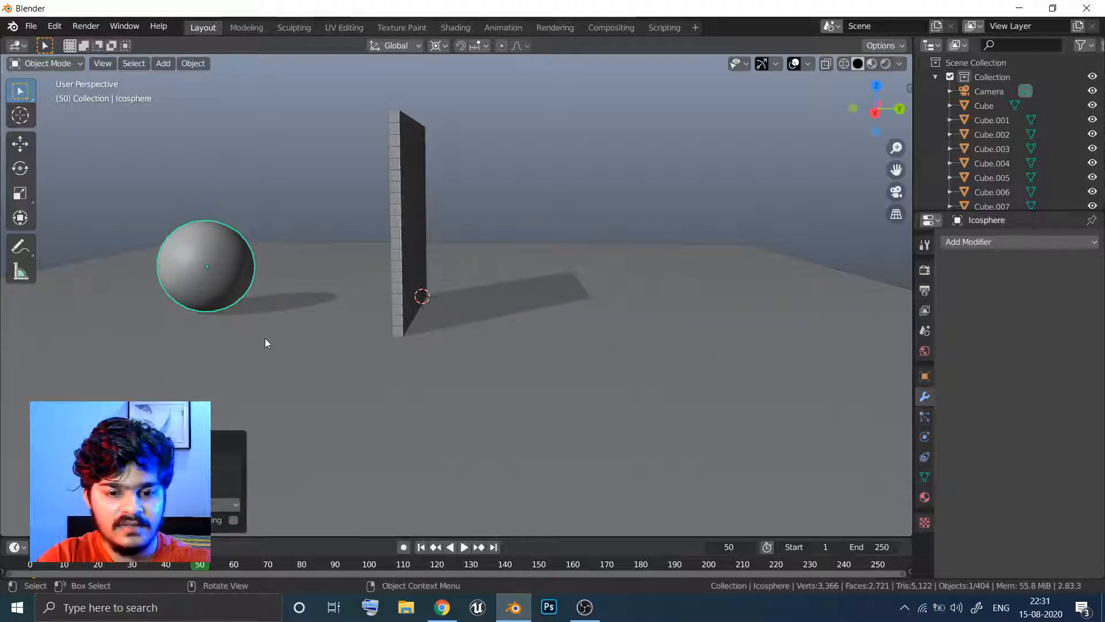
key("i")
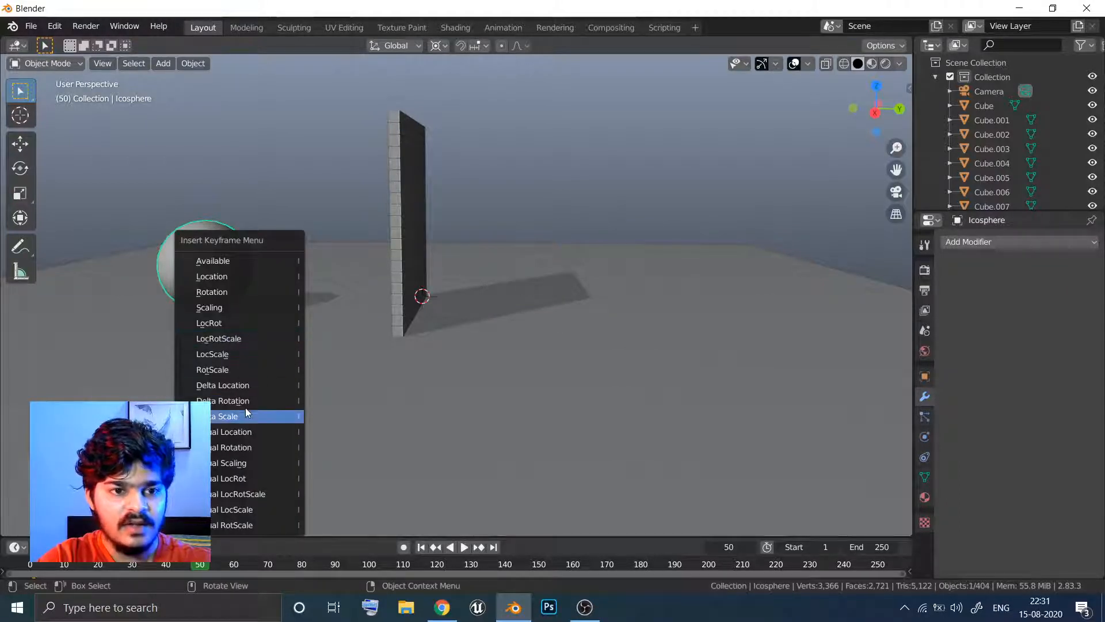
left_click(261, 338)
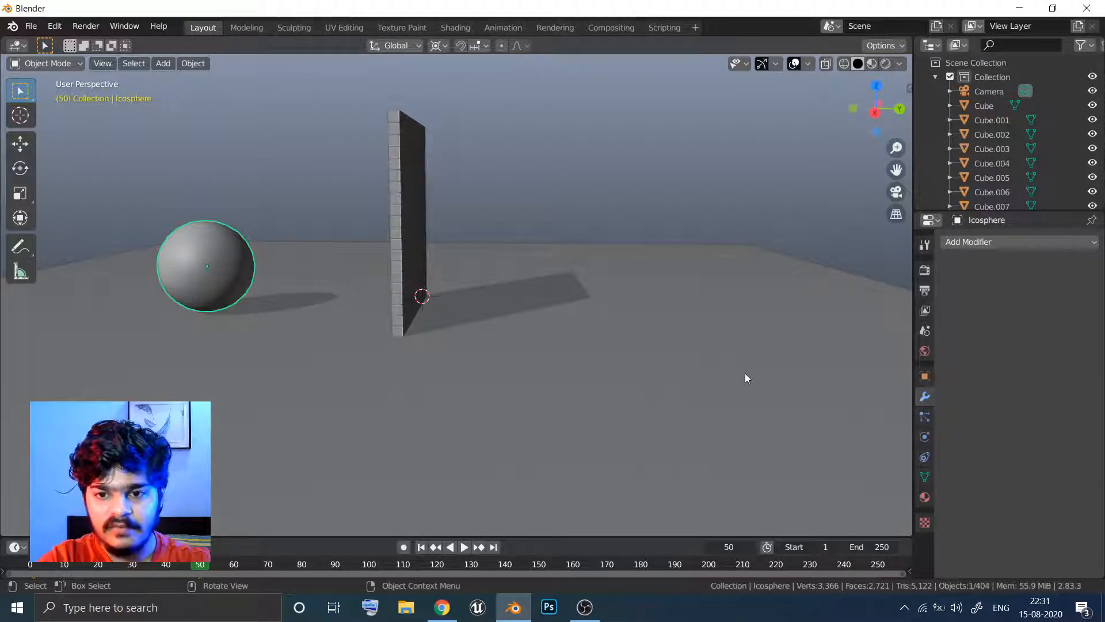
Step: Enable Rigid Body physics on the sphere with a mass of 30 kg and Animated turned on, and return to frame 1
left_click(925, 438)
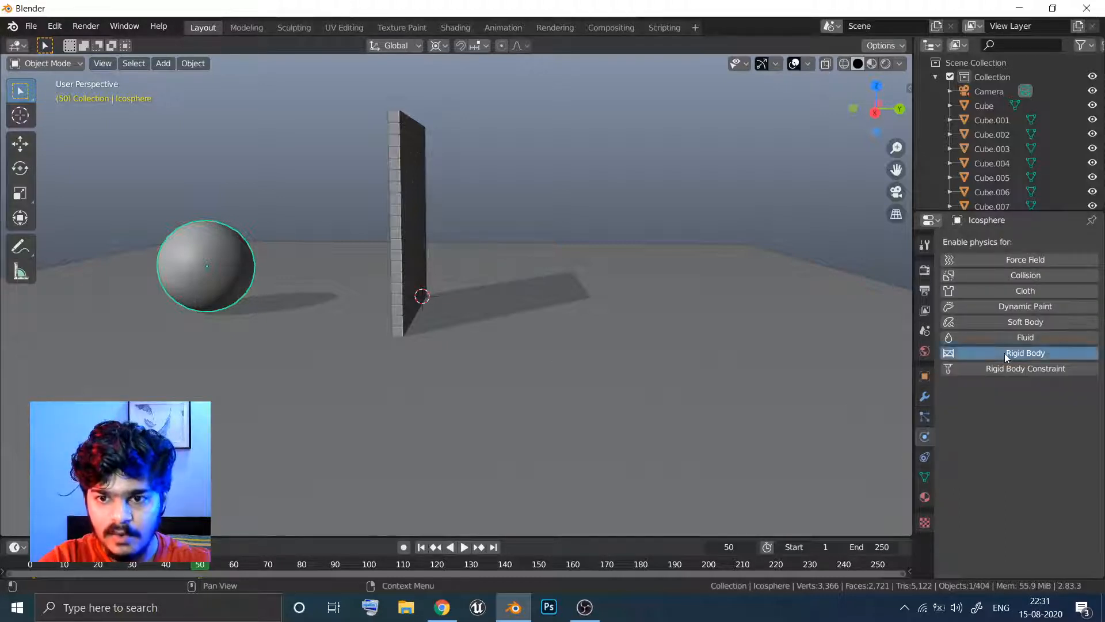
left_click(1007, 354)
left_click(1029, 455)
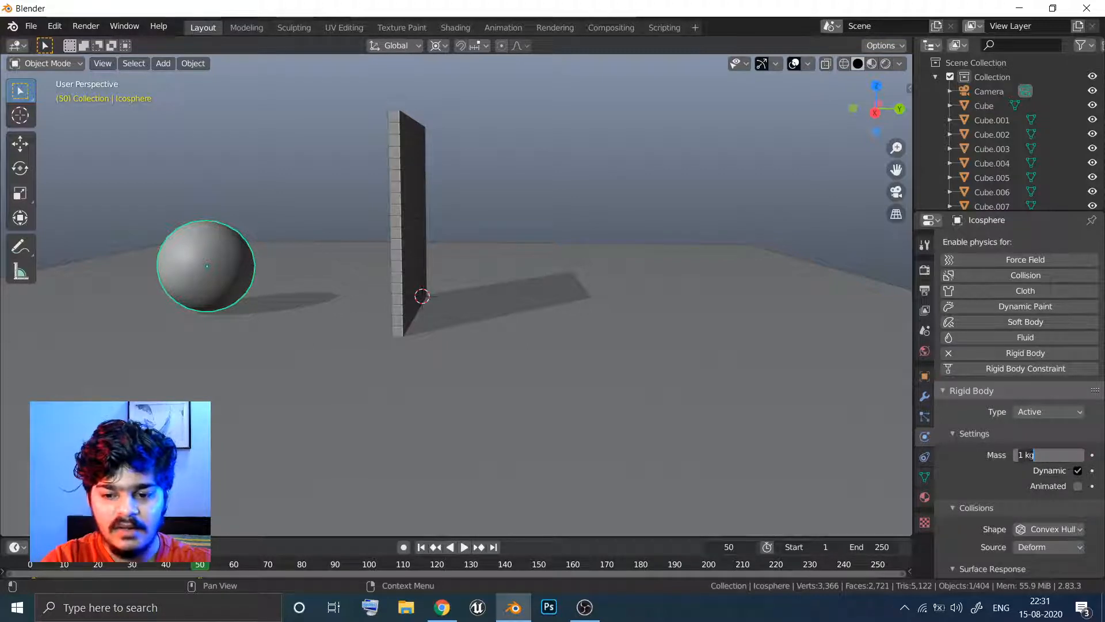
key("Return")
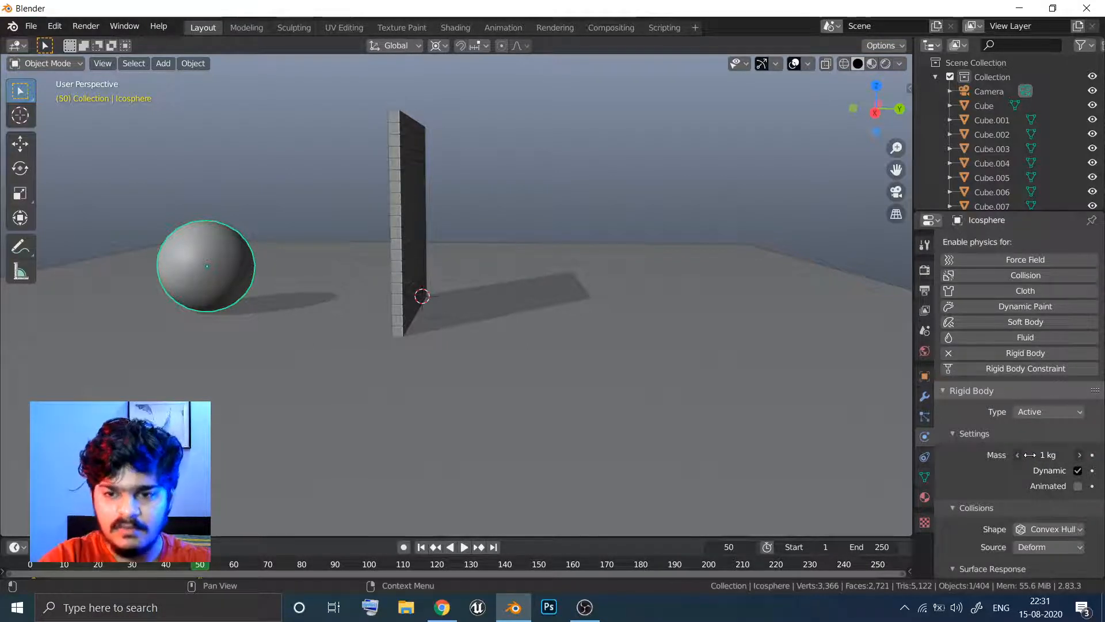
left_click(1031, 455)
key("ctrl+a")
type("30")
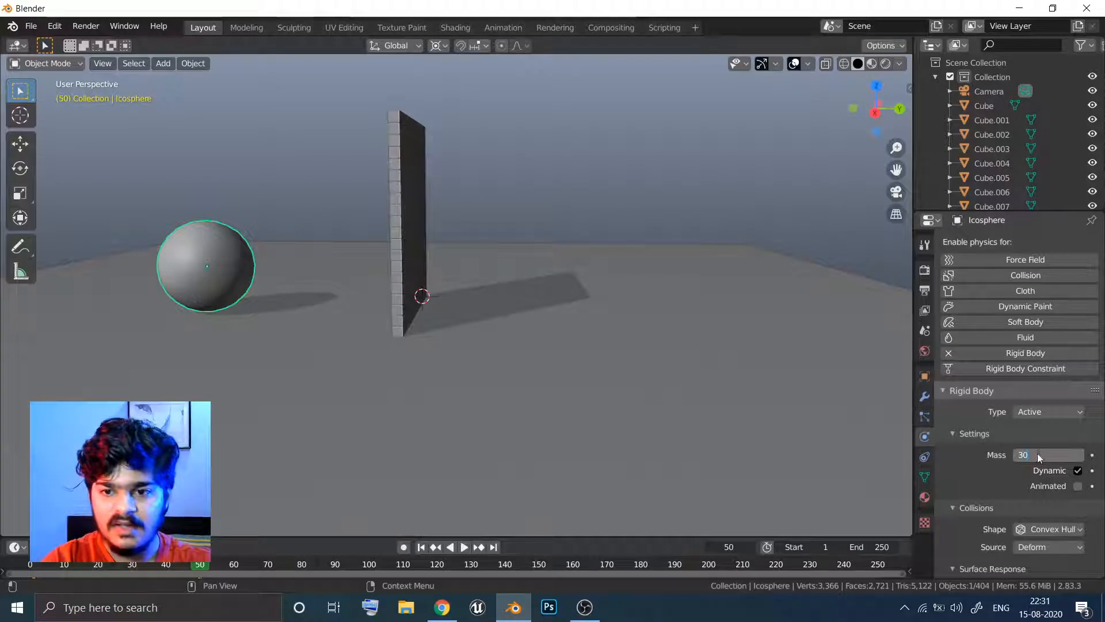
key("Return")
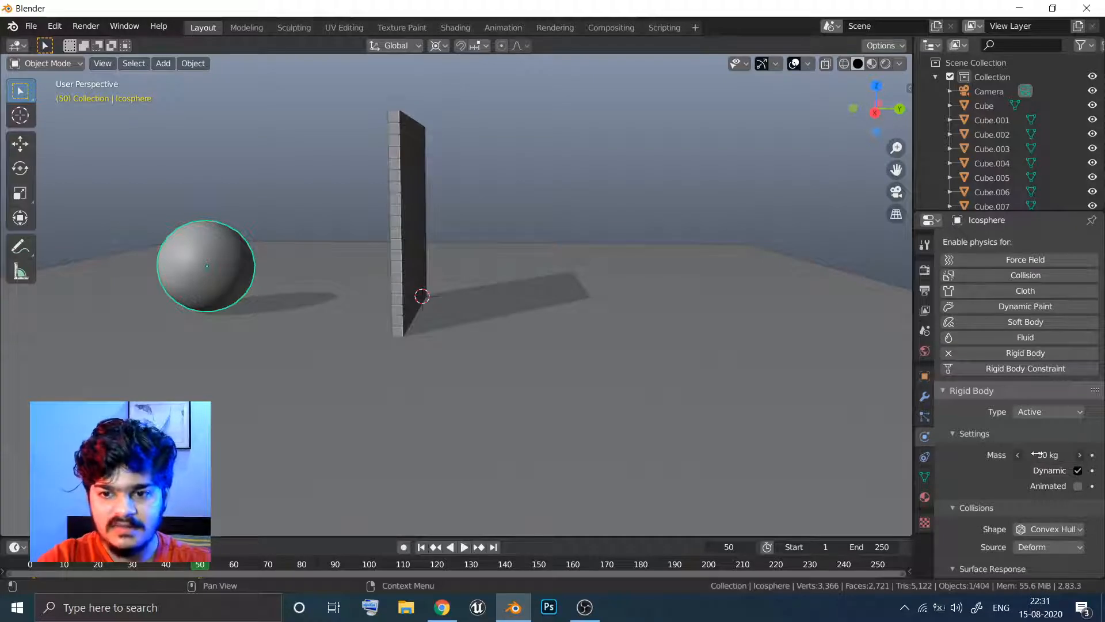
left_click(1073, 486)
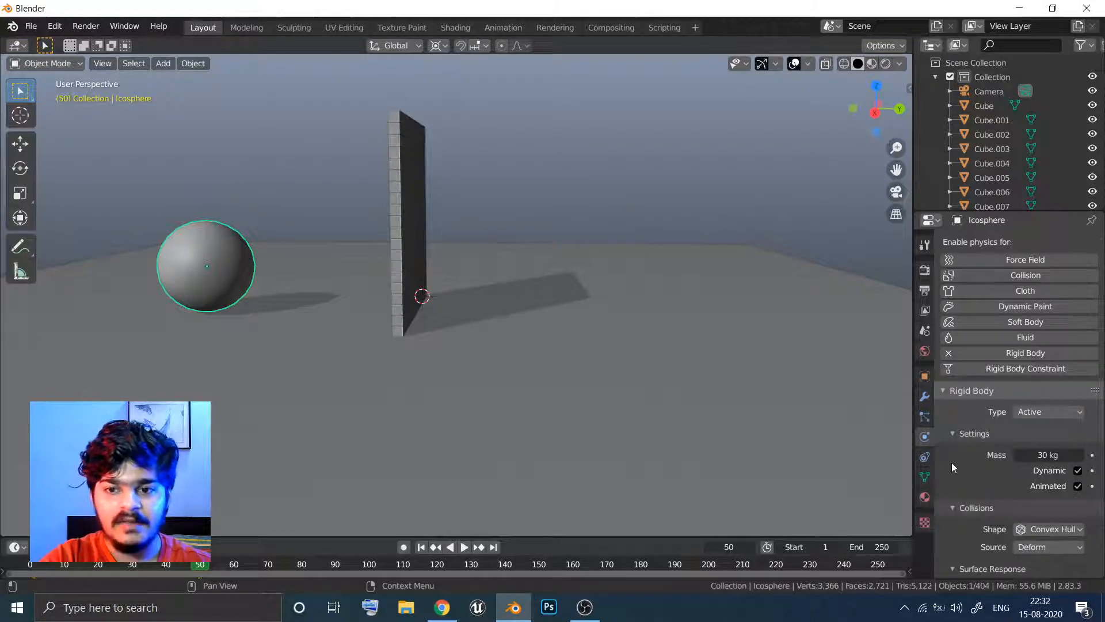
left_click(421, 547)
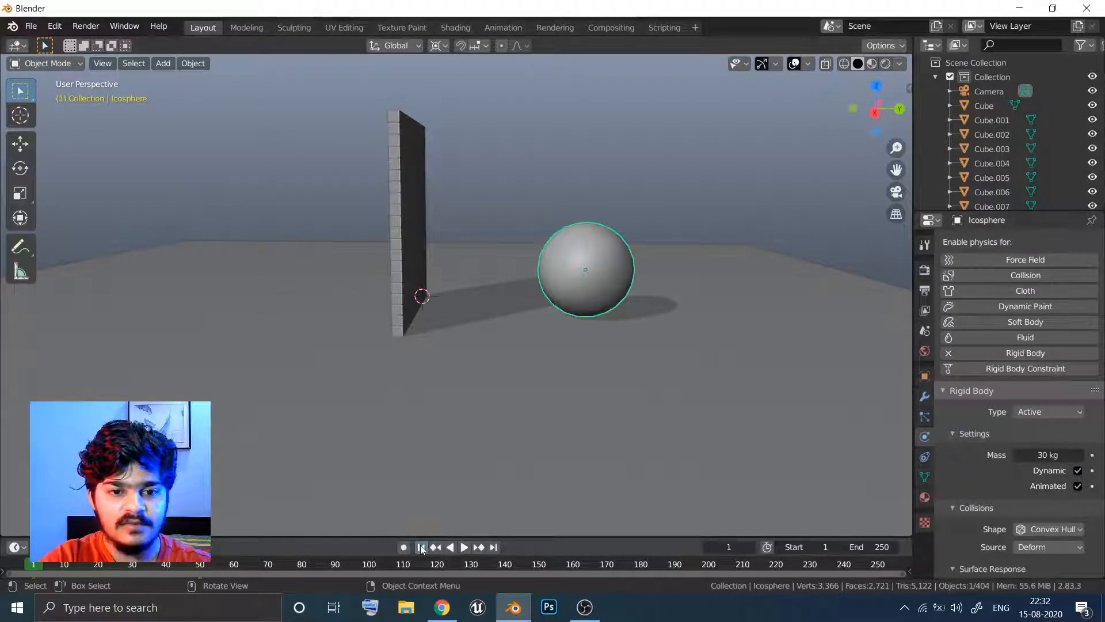
Step: Play the simulation through from frame 1, restarting it several times, and examine the sphere's impact on the cube wall from different angles
left_click(464, 547)
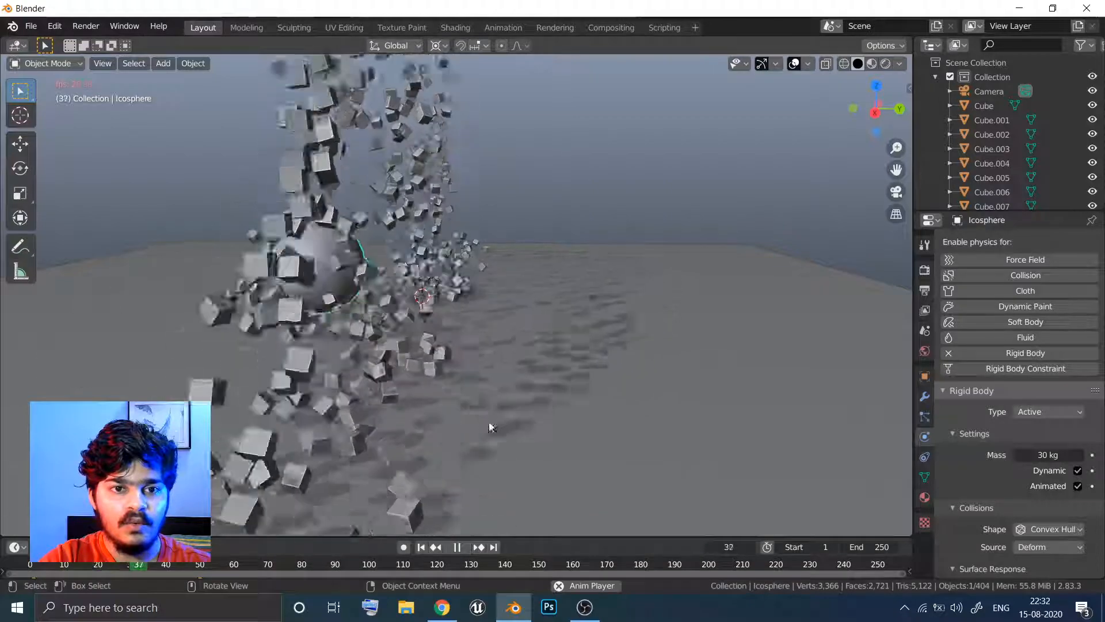
mouse_move(493, 426)
middle_mouse_down()
mouse_move(447, 427)
mouse_move(513, 433)
mouse_move(493, 427)
middle_mouse_up()
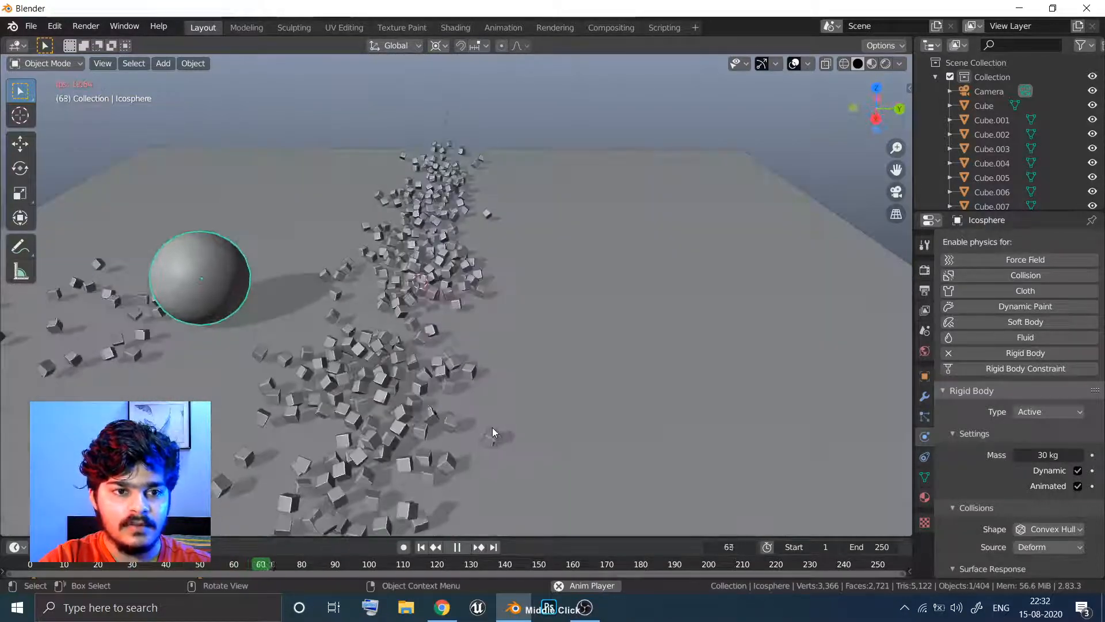
middle_click_drag(425, 475, 395, 475)
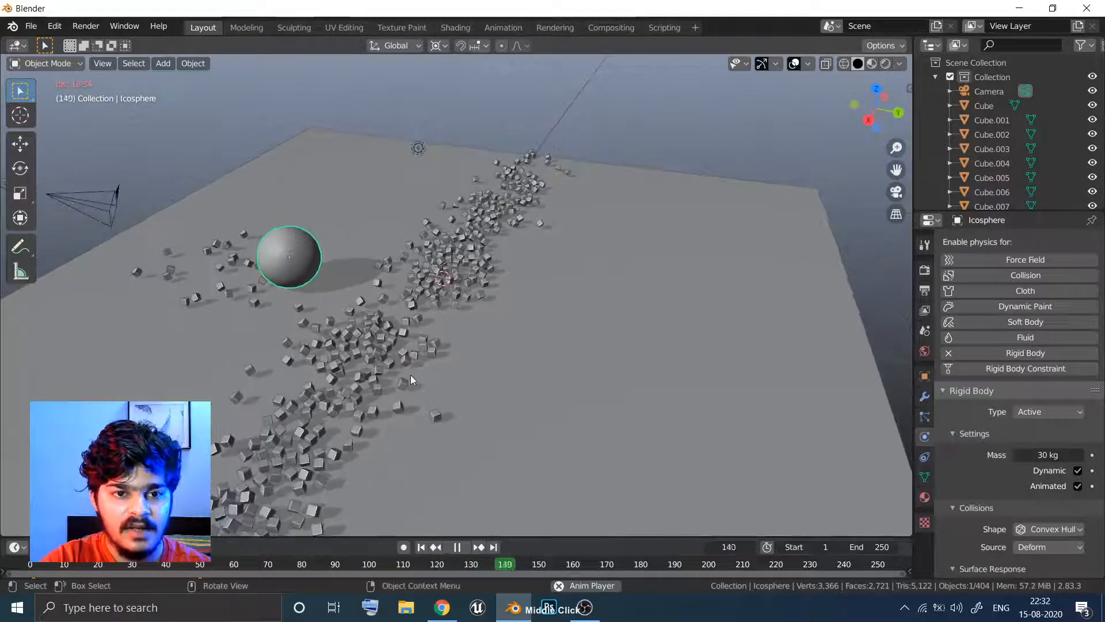
left_click(422, 548)
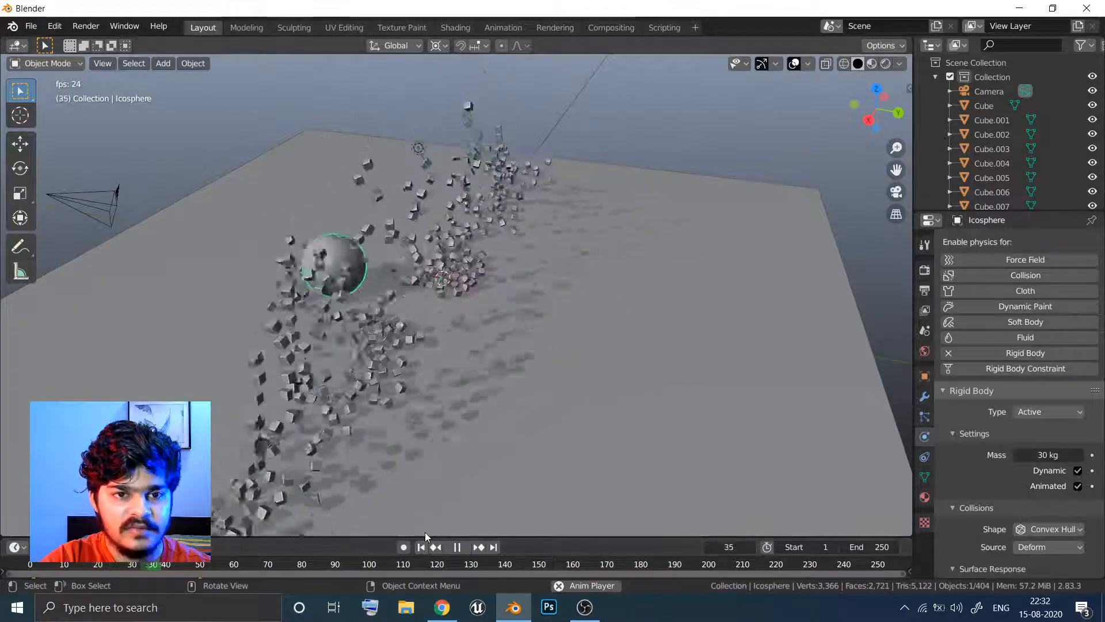
left_click(422, 548)
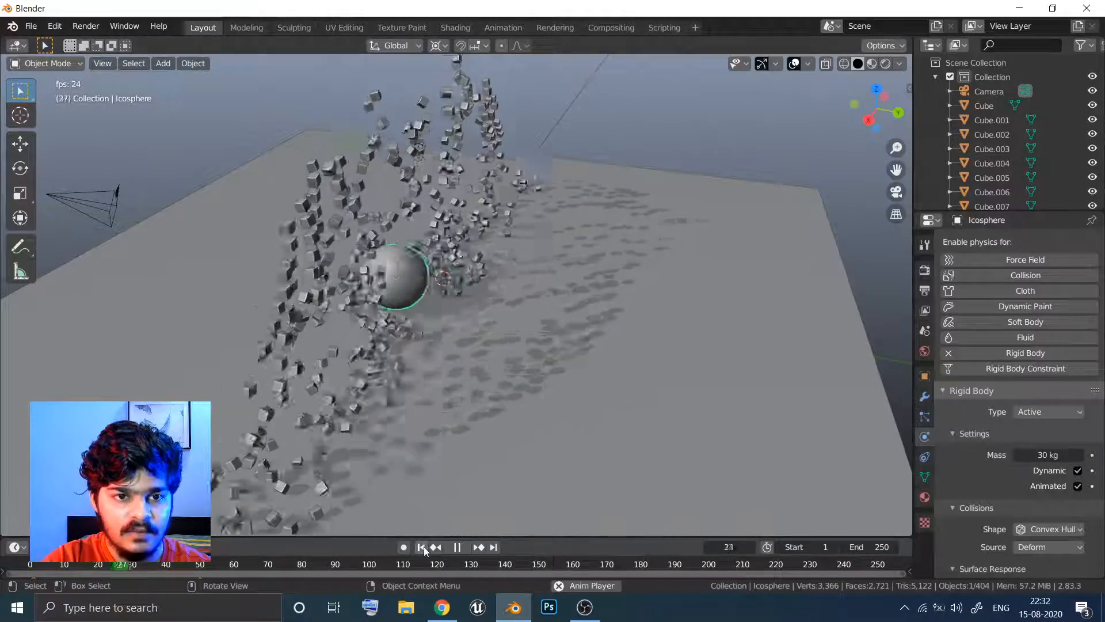
left_click(422, 548)
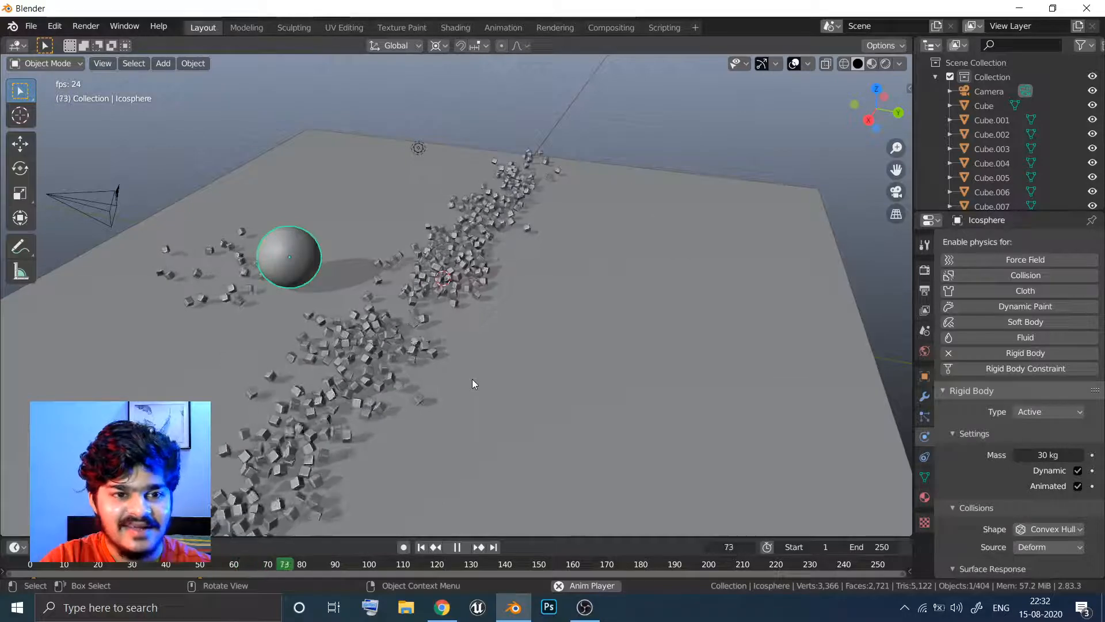
mouse_move(386, 328)
middle_mouse_down()
mouse_move(399, 335)
mouse_move(378, 333)
middle_mouse_up()
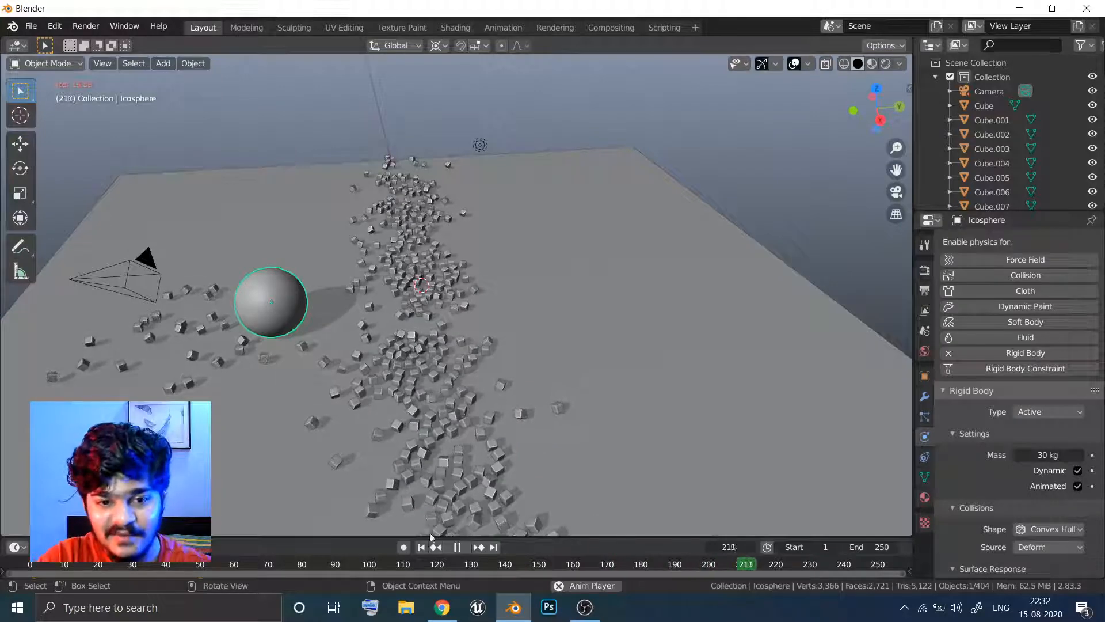
middle_click_drag(475, 328, 475, 306)
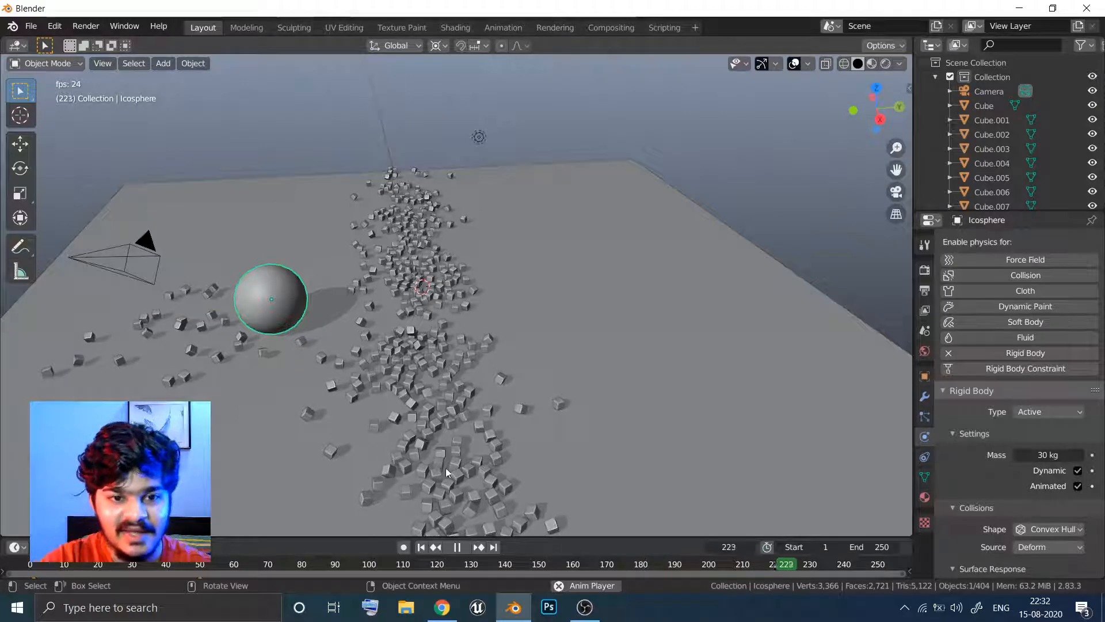
left_click(456, 548)
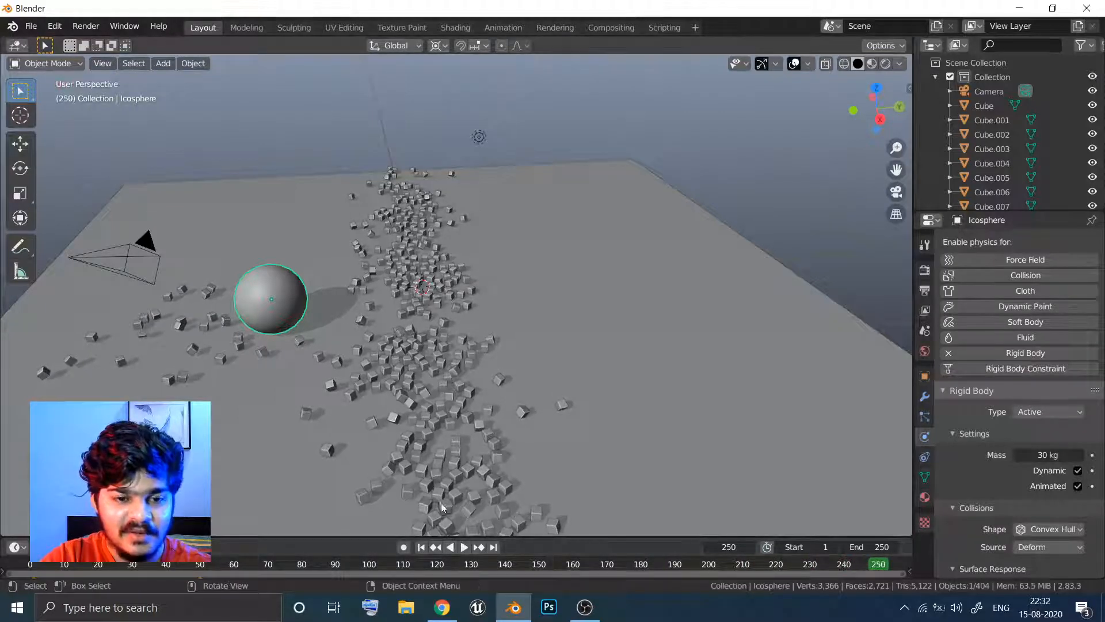
Step: Return to frame 1, replay the wall collision, pause at frame 94 and inspect the scattered cubes around the sphere
key("shift+Left")
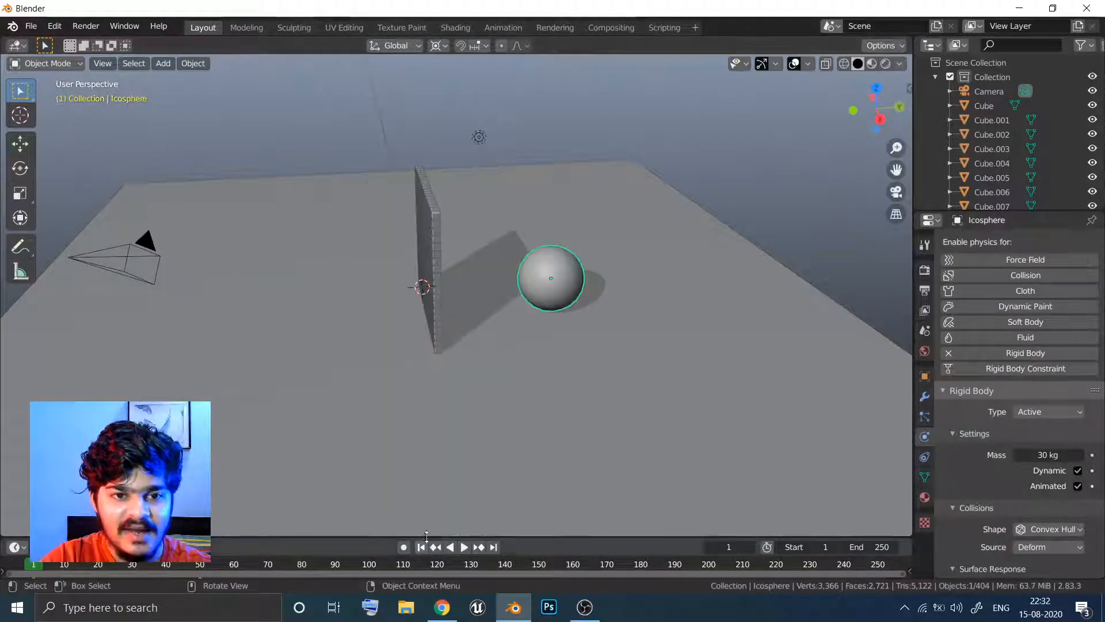
left_click(464, 547)
middle_click_drag(473, 498, 548, 475)
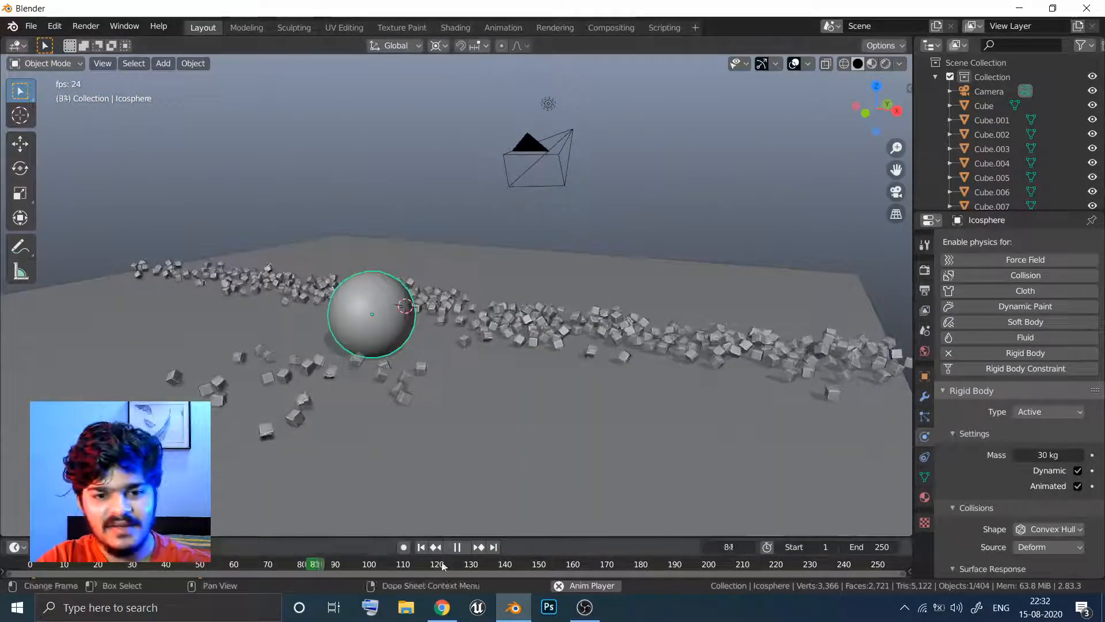
key("space")
middle_click_drag(491, 420, 553, 380)
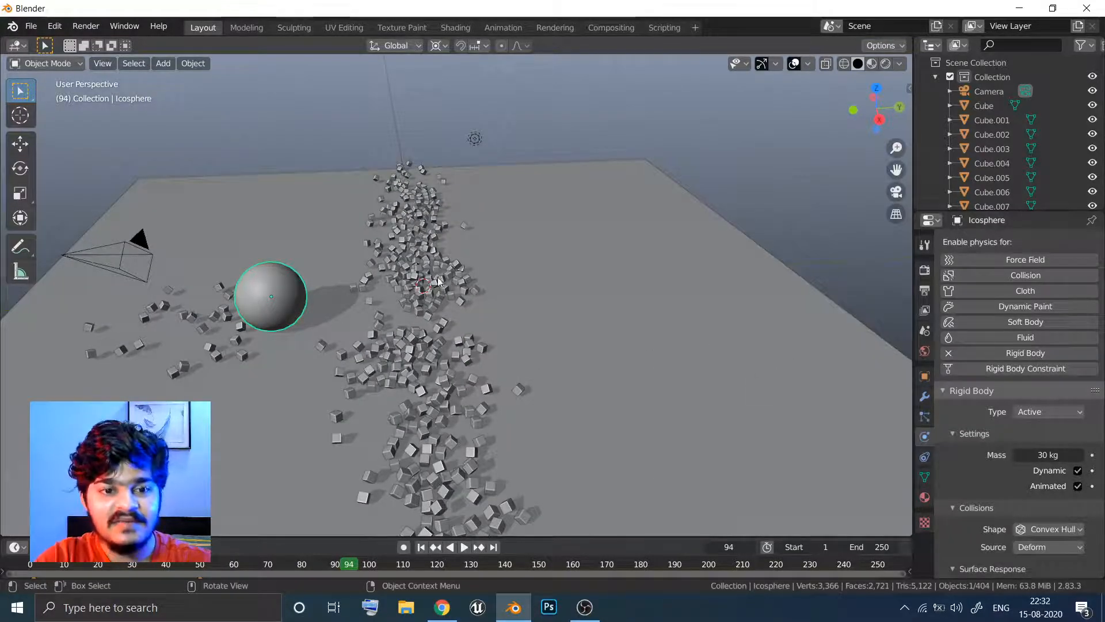
middle_click_drag(482, 279, 524, 292)
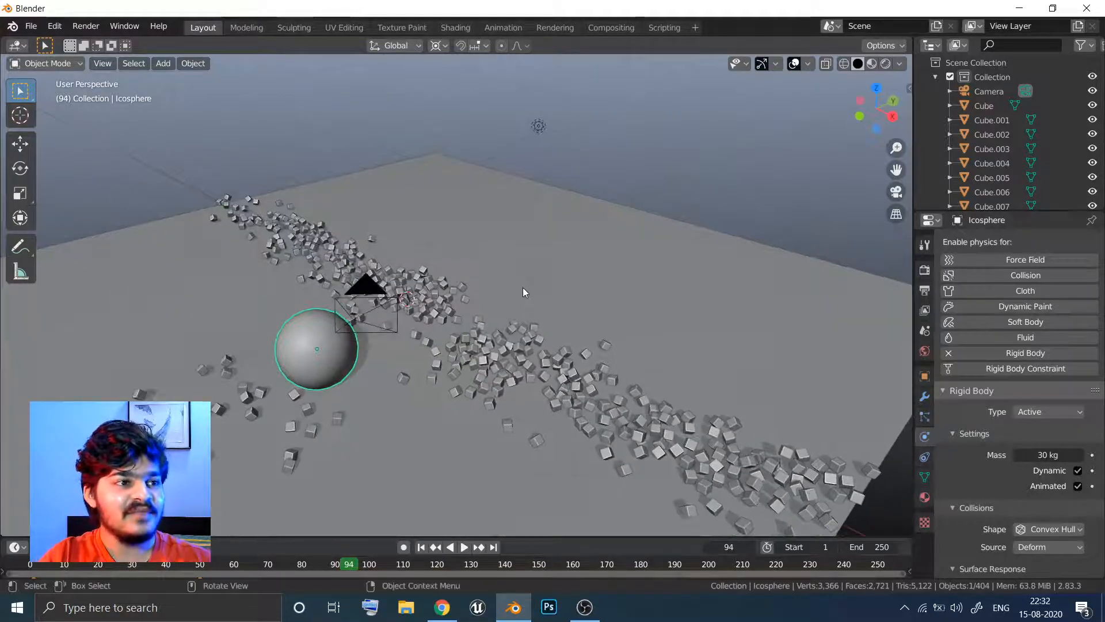